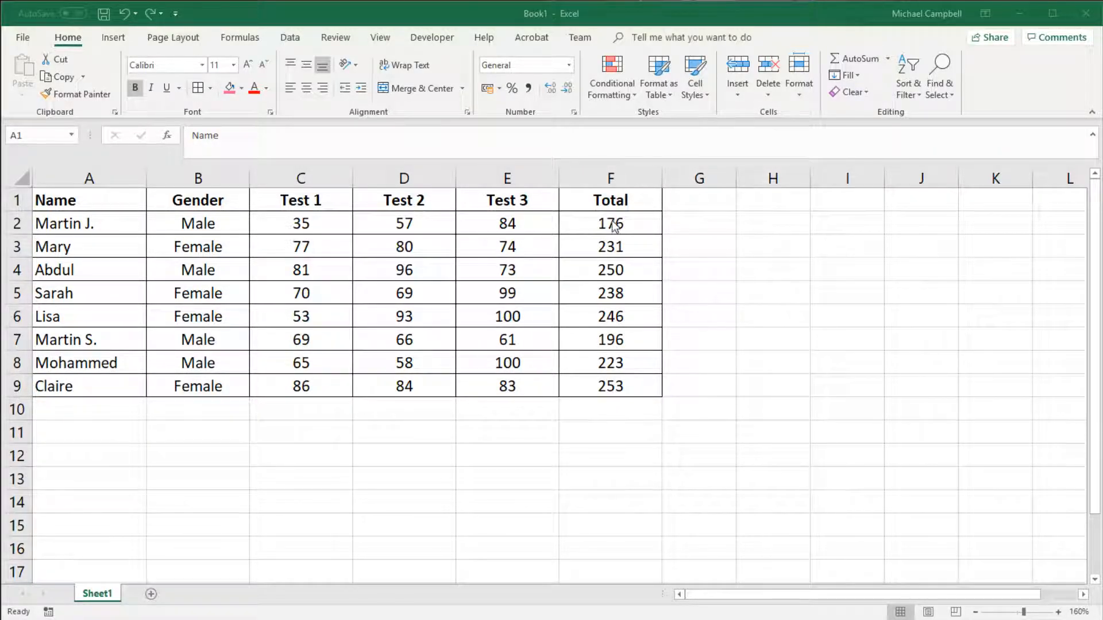
left_click(611, 393)
left_click_drag(609, 254, 601, 364)
left_click_drag(296, 217, 509, 391)
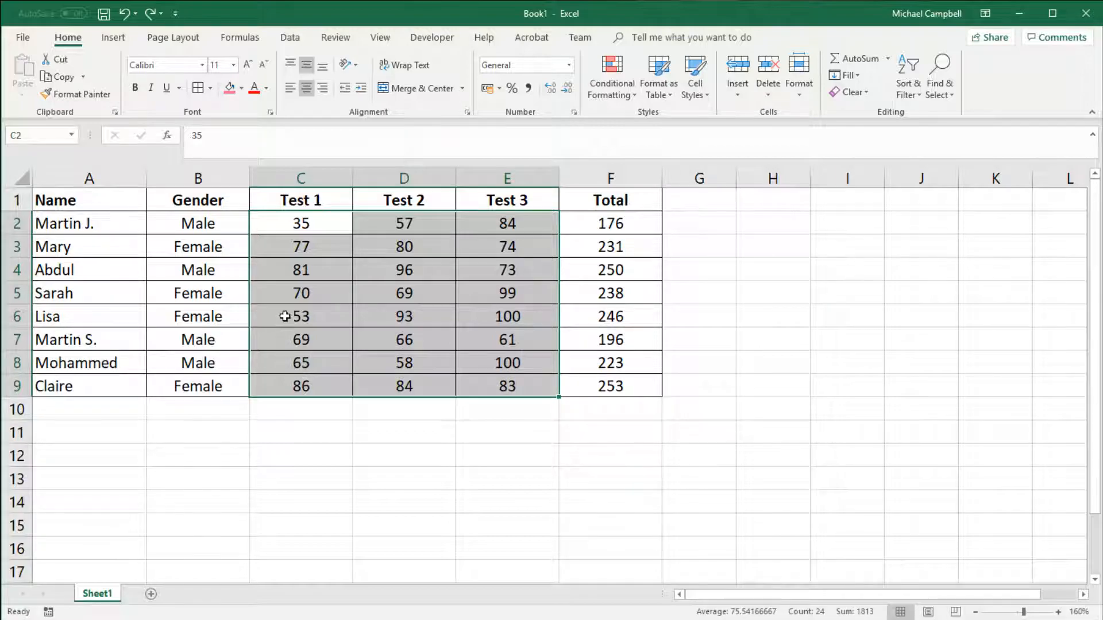
left_click(277, 423)
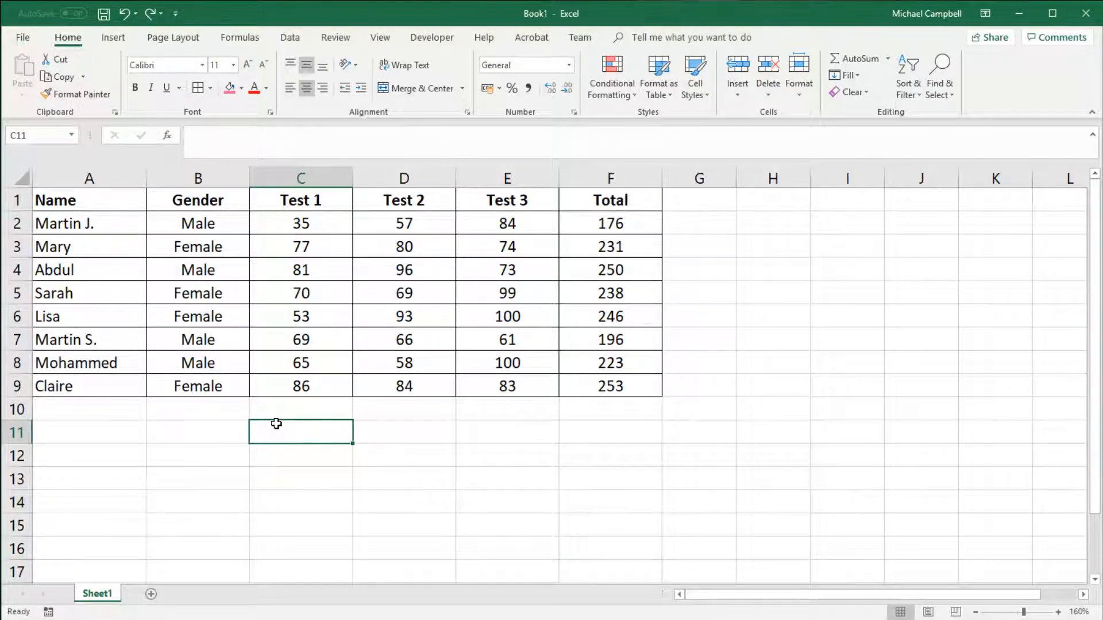
left_click_drag(89, 203, 88, 386)
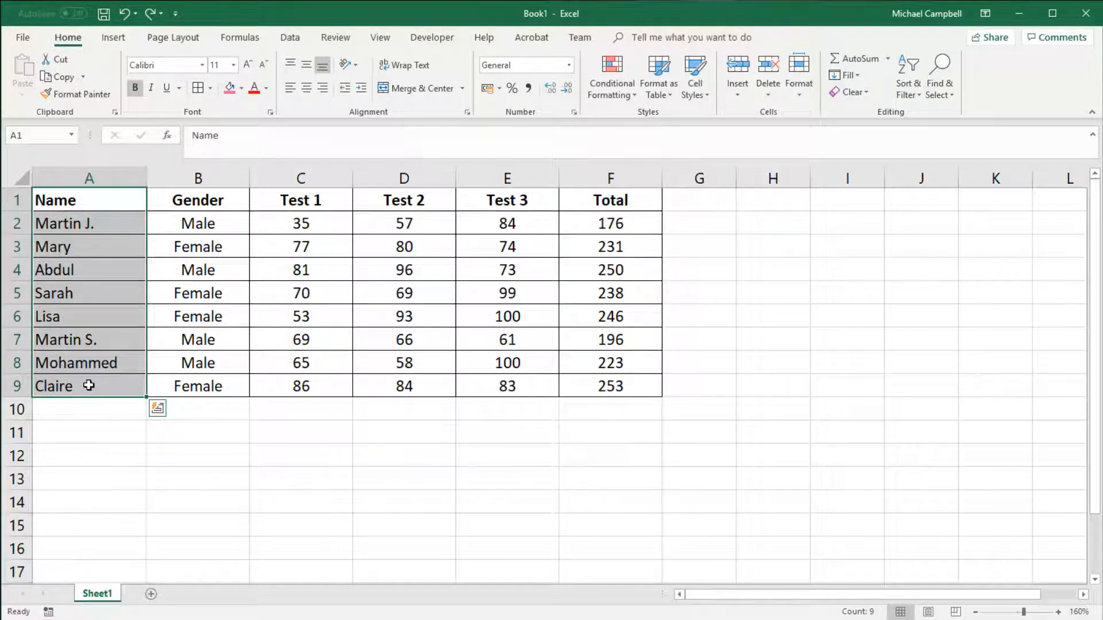
left_click_drag(62, 199, 89, 387)
left_click(253, 473)
- Start a Text That Contains formatting rule on A1:A9 for the first name shared by cells A2 and A7
left_click(84, 198)
left_click_drag(84, 198, 85, 390)
left_click(160, 410)
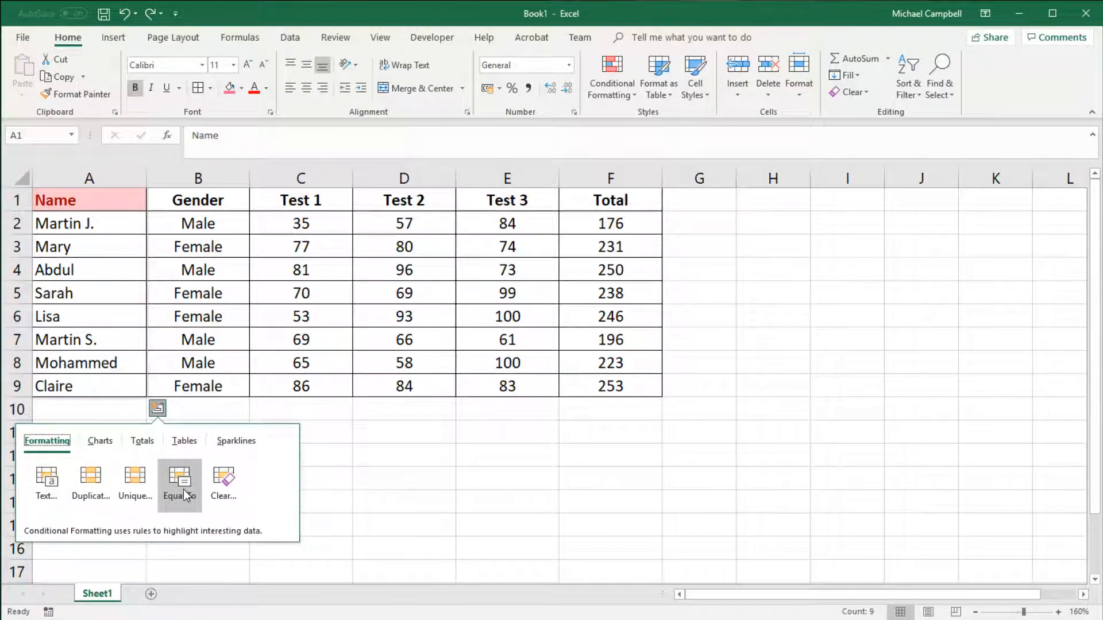
left_click(56, 498)
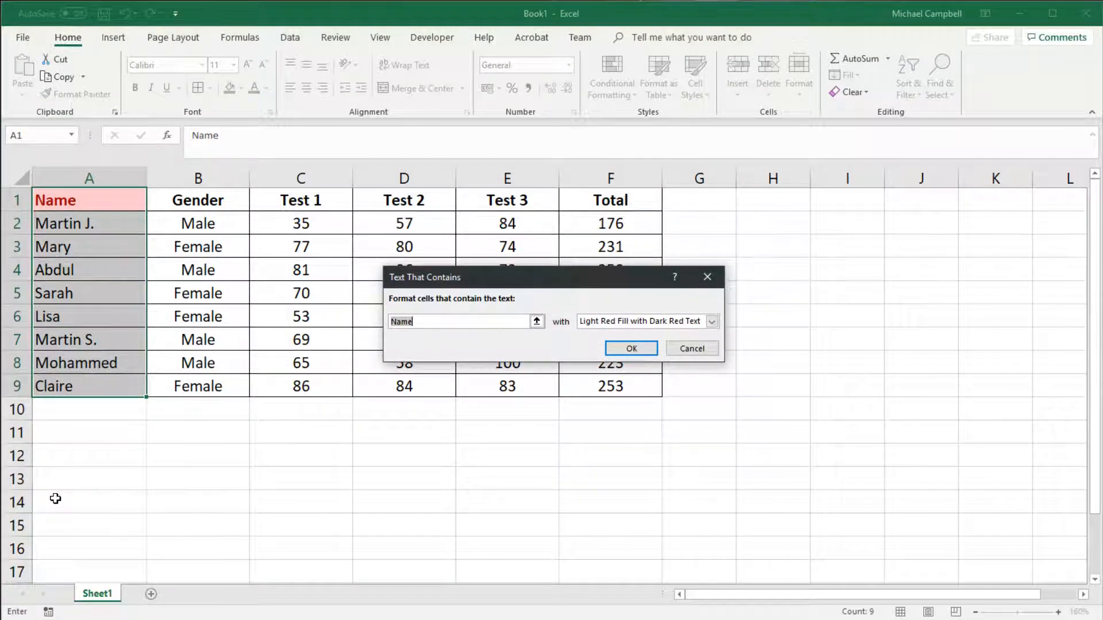
type("Martin")
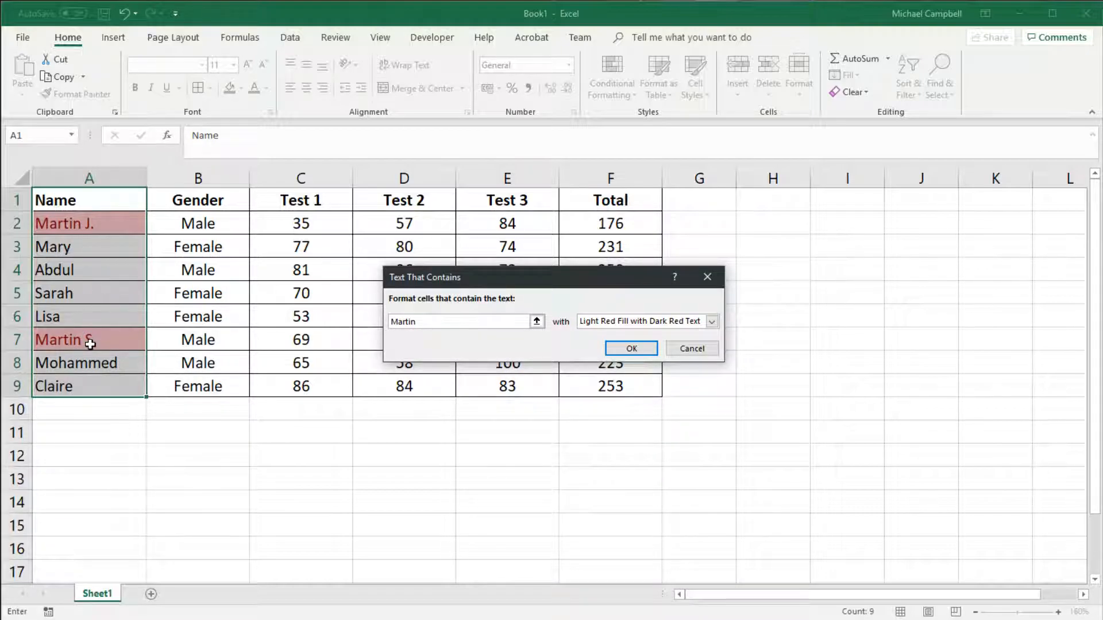
- Try the Yellow Fill with Dark Yellow Text and Green Fill with Dark Green Text presets on the name rule
left_click(711, 322)
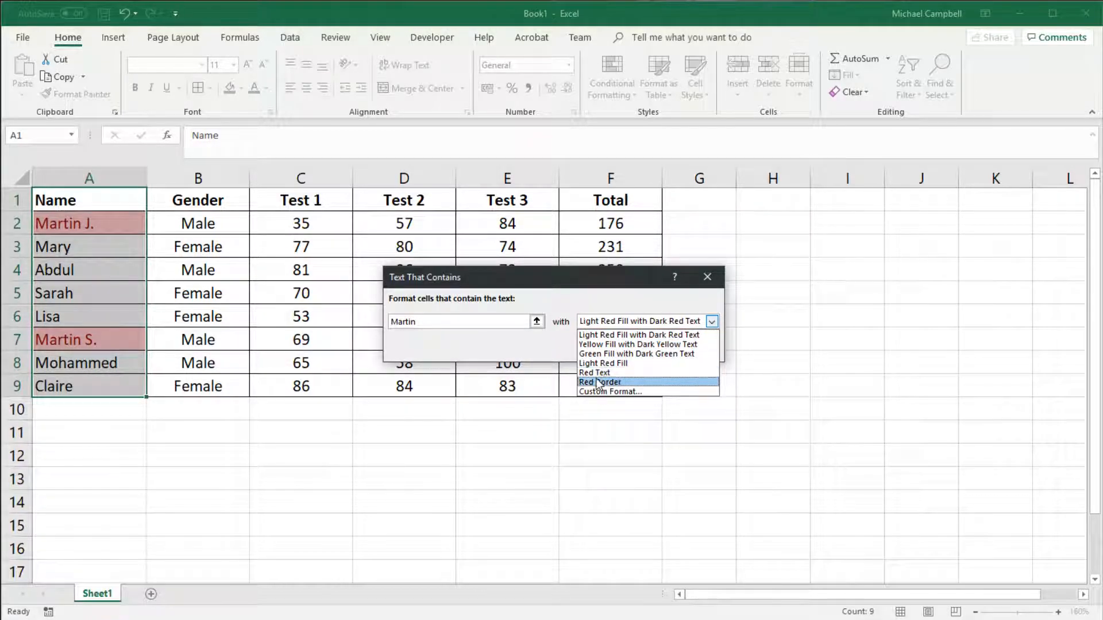
left_click(631, 344)
left_click(681, 320)
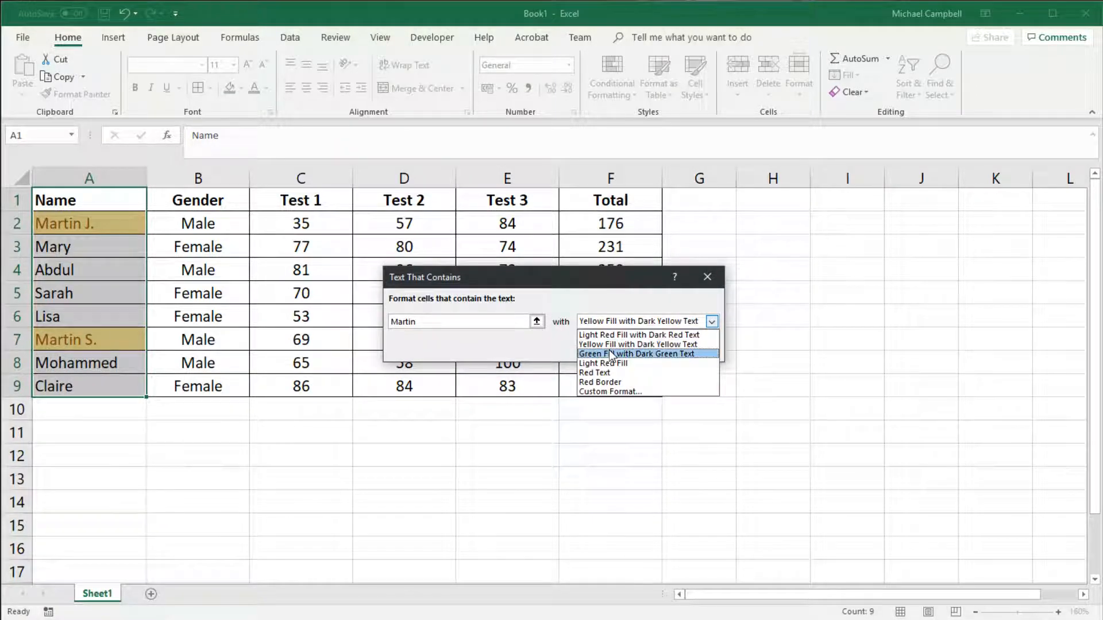
left_click(643, 352)
- Open a custom format for the name rule, try an outline border and set the border back to none
left_click(604, 321)
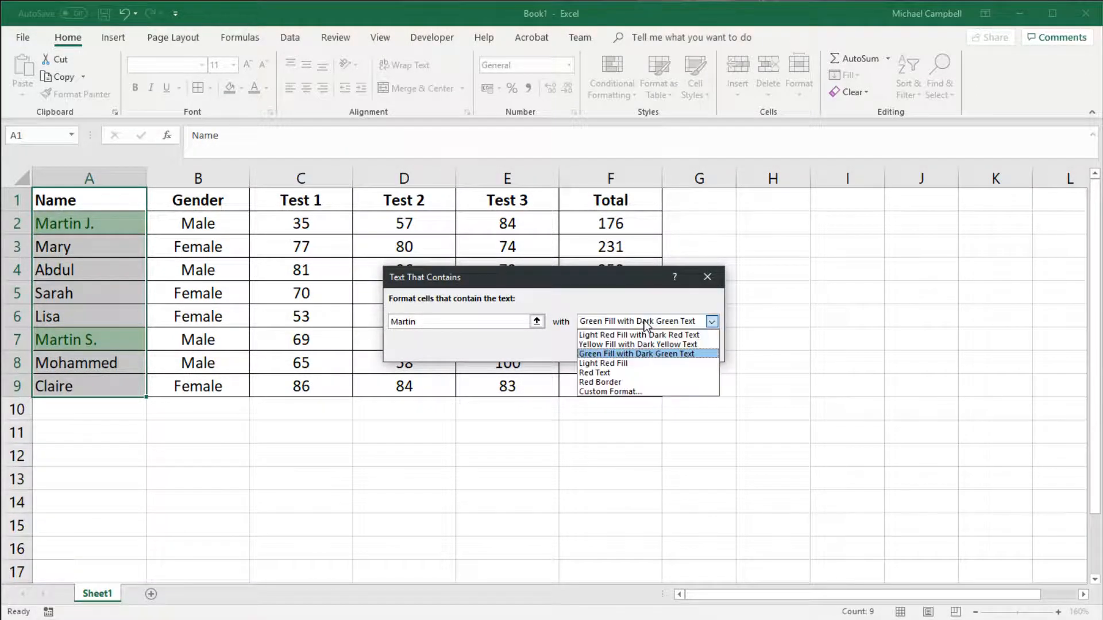
left_click(608, 392)
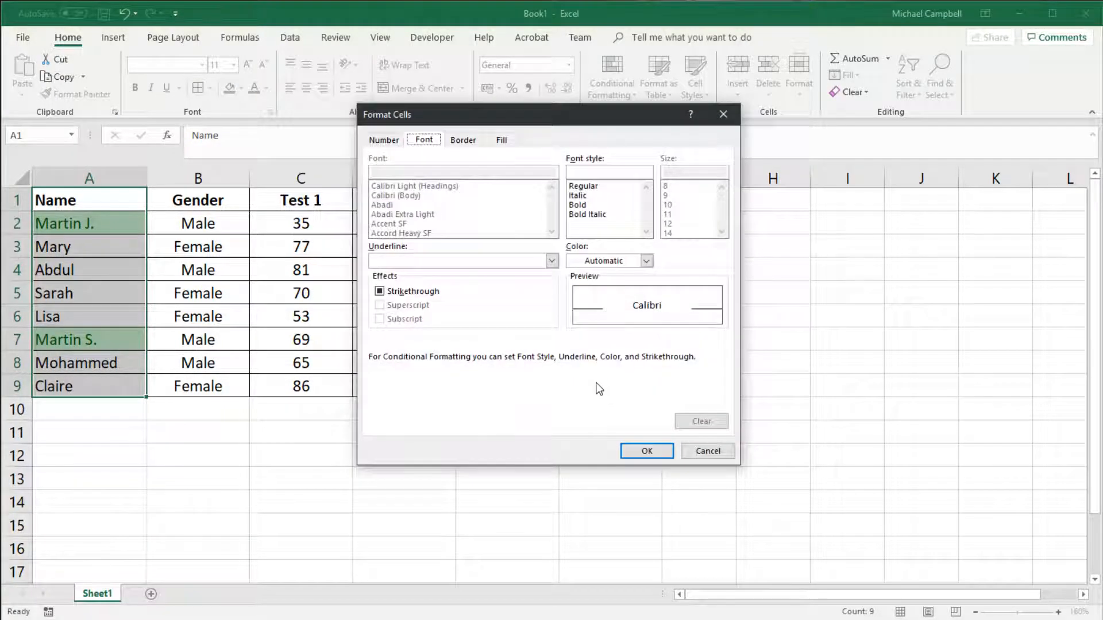
left_click_drag(468, 123, 627, 179)
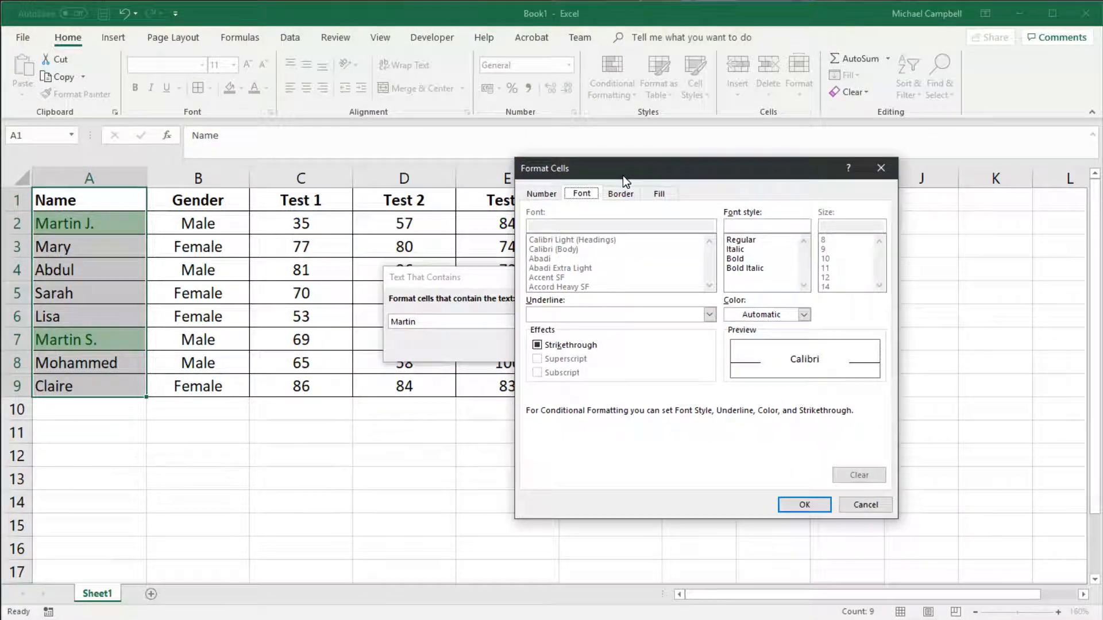
left_click(550, 194)
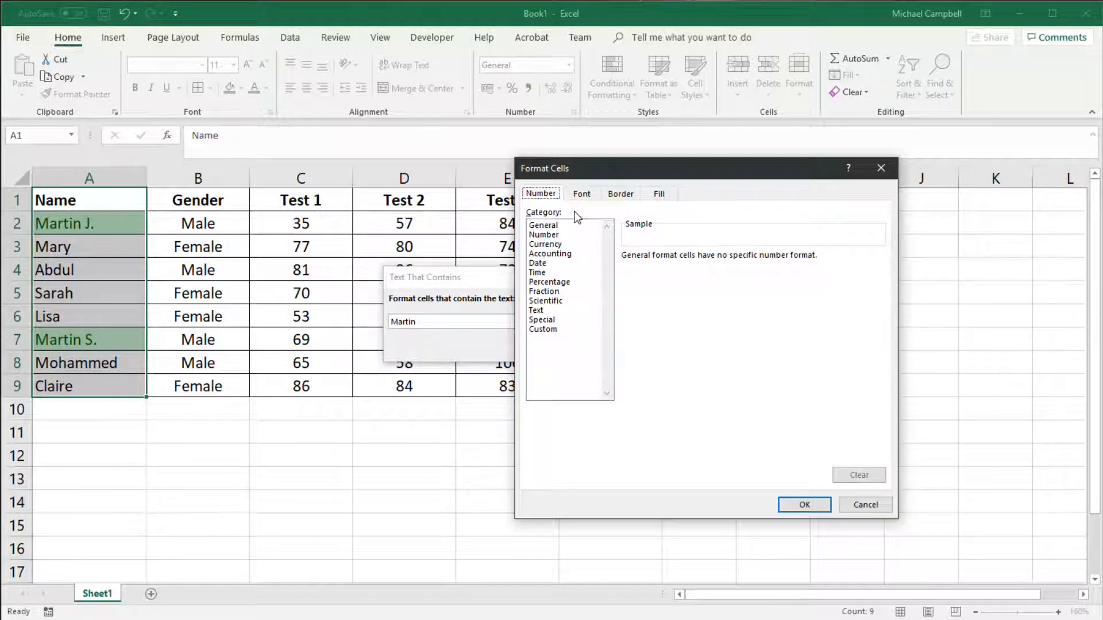
left_click(583, 194)
left_click(628, 193)
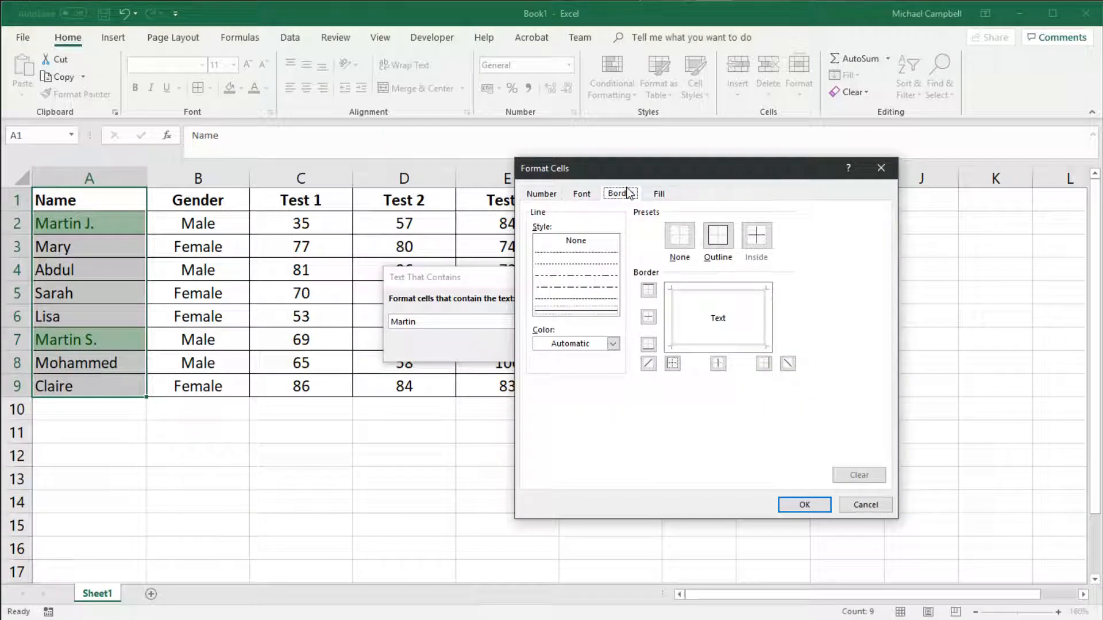
left_click(718, 237)
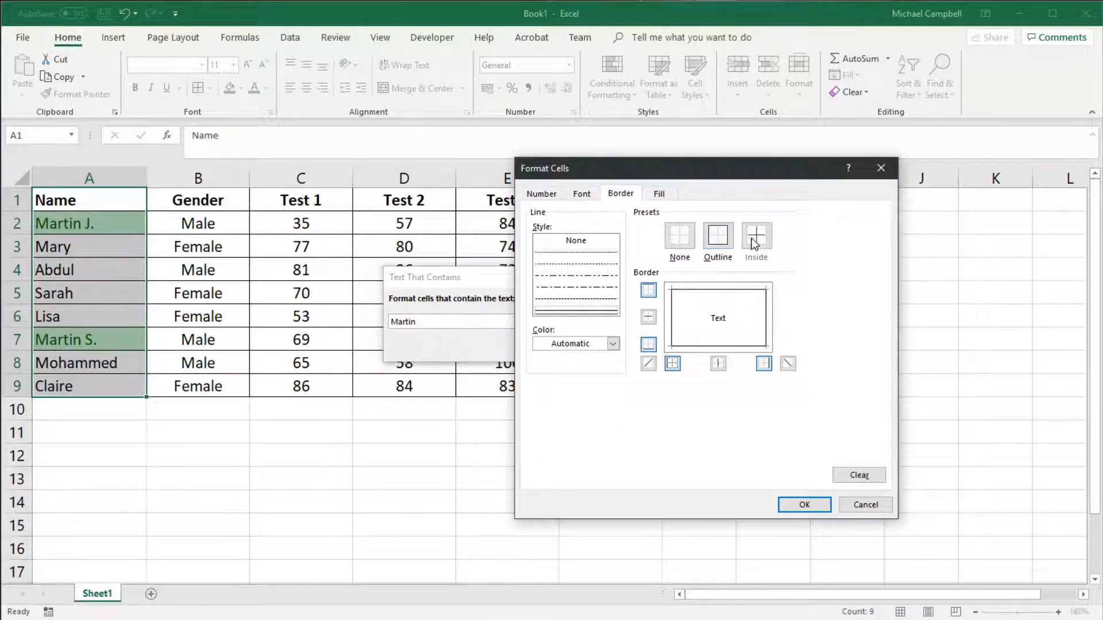
left_click(674, 236)
- Set the name rule's custom format to a standard purple background fill
left_click(660, 195)
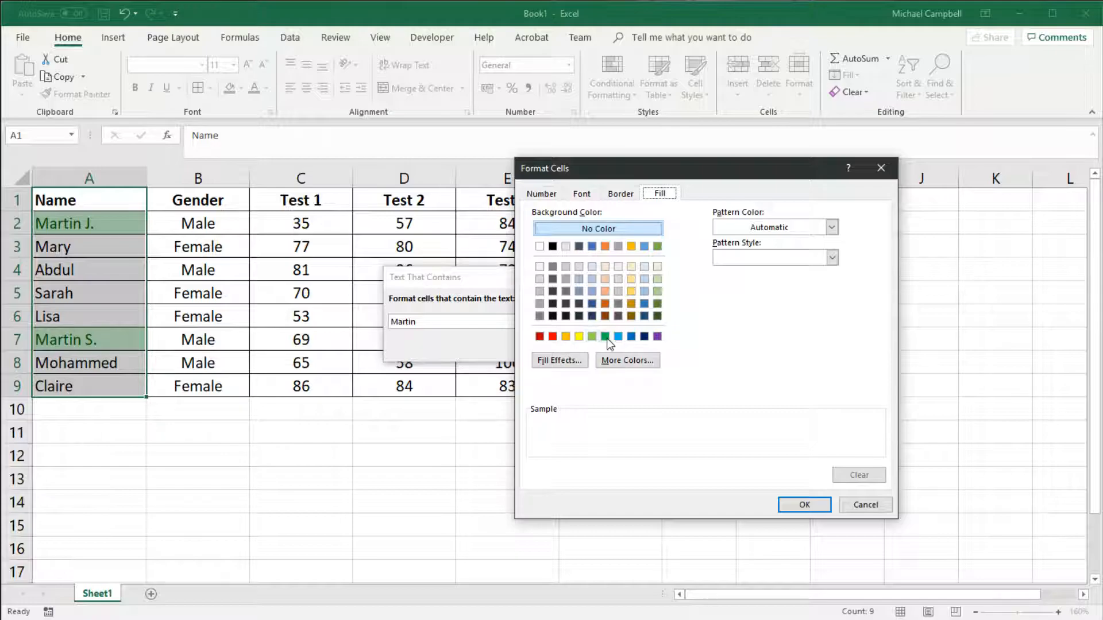
left_click(644, 336)
left_click(657, 337)
left_click(801, 506)
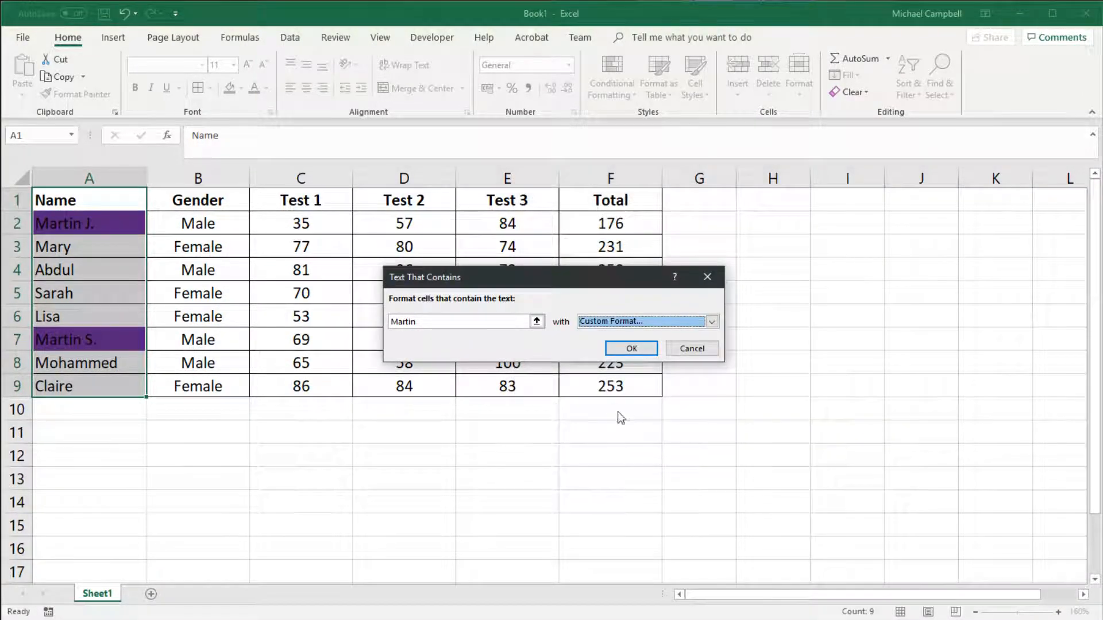
- Set the custom format's font colour to white and apply the rule to the Name column
left_click(632, 321)
left_click(606, 392)
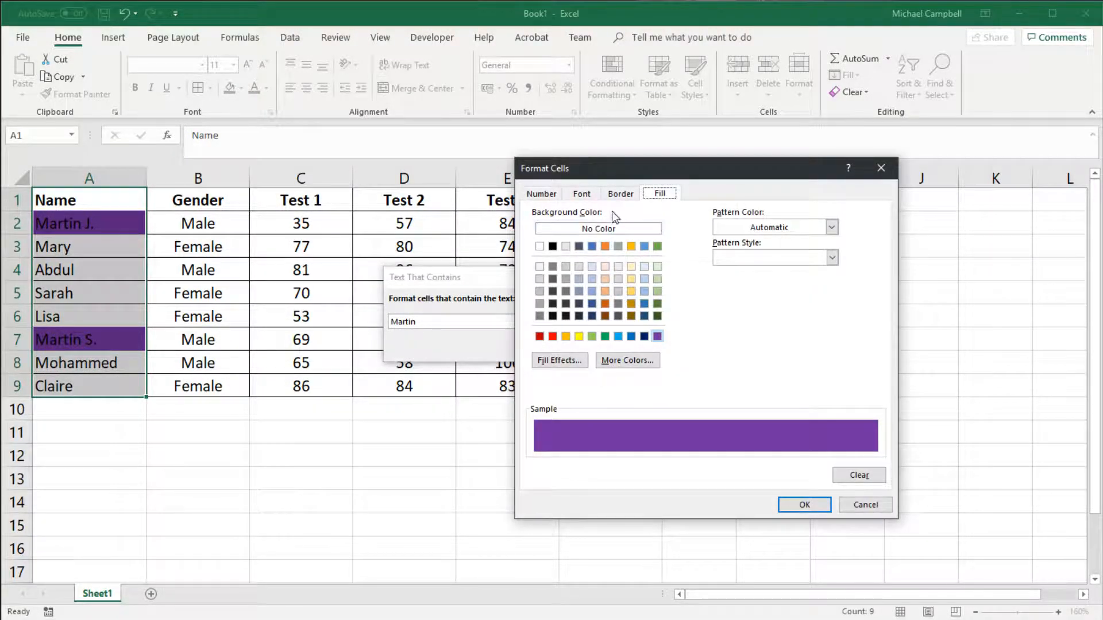
left_click(581, 193)
left_click(770, 314)
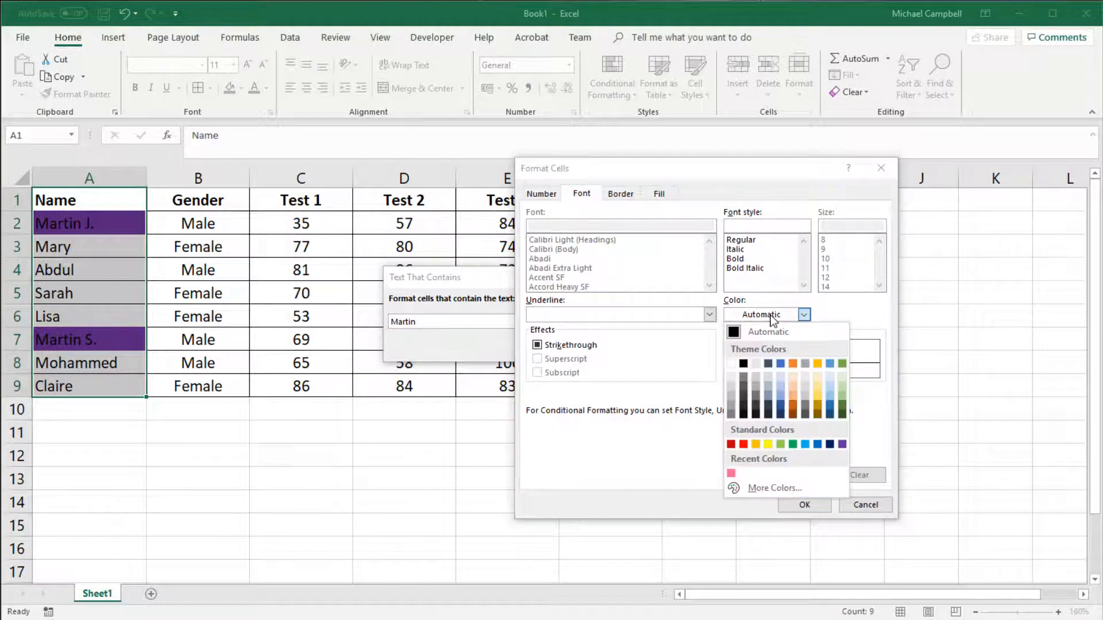
left_click(732, 363)
left_click(803, 504)
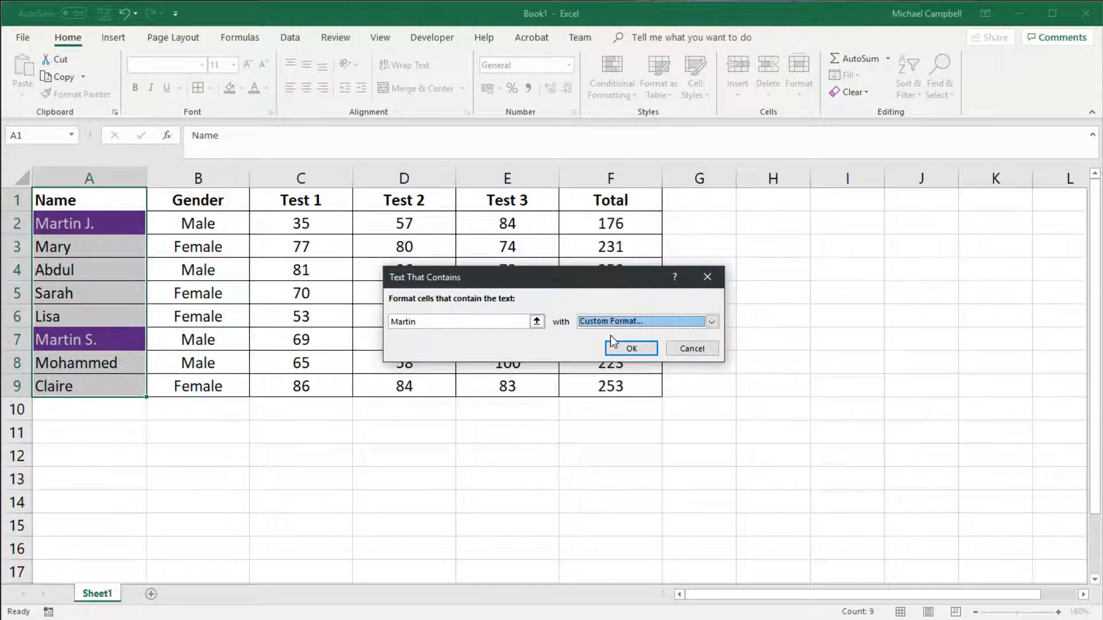
left_click(628, 346)
- Test the rule by replacing the name in A4 with one containing the rule's text, and undo the replacement
left_click(101, 274)
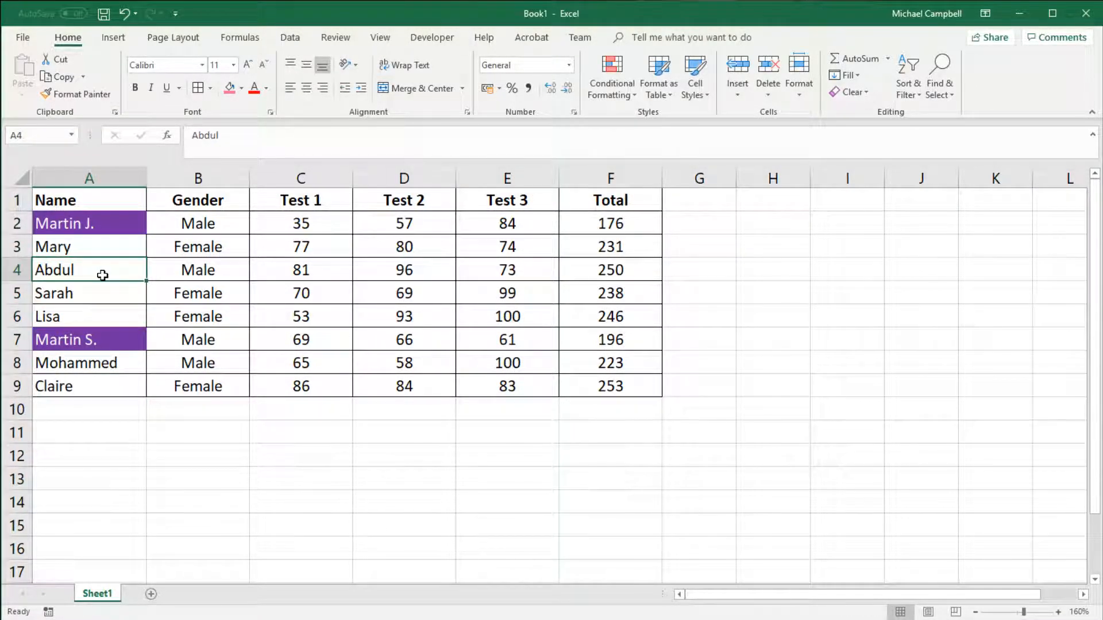
double_click(110, 271)
key("BackSpace")
key("BackSpace")
key("BackSpace")
key("BackSpace")
key("BackSpace")
type("Martin A.")
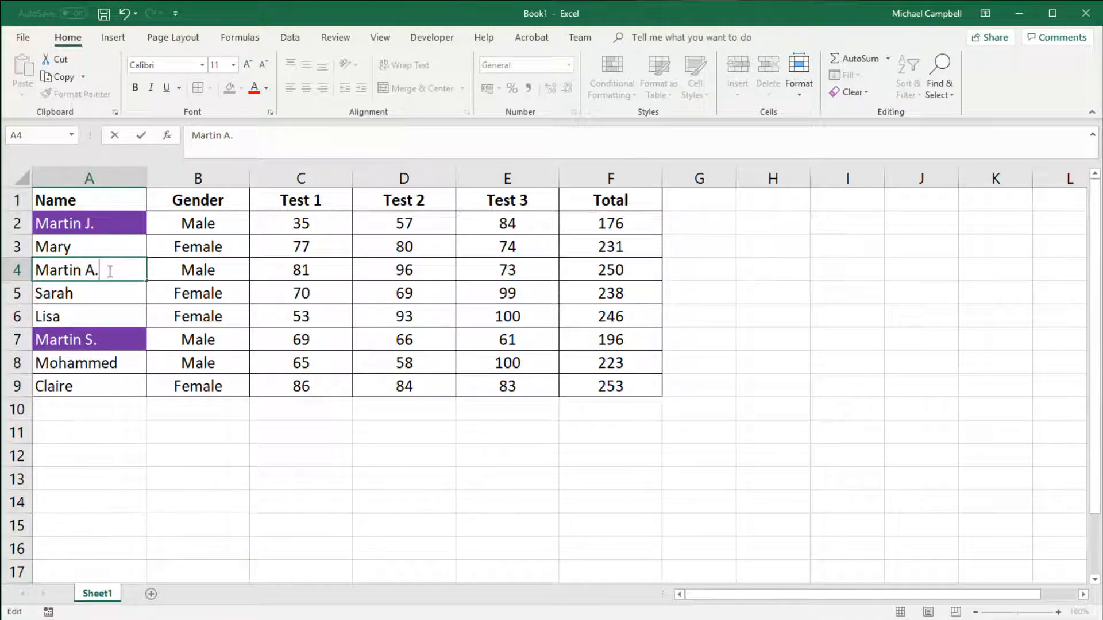
key("Return")
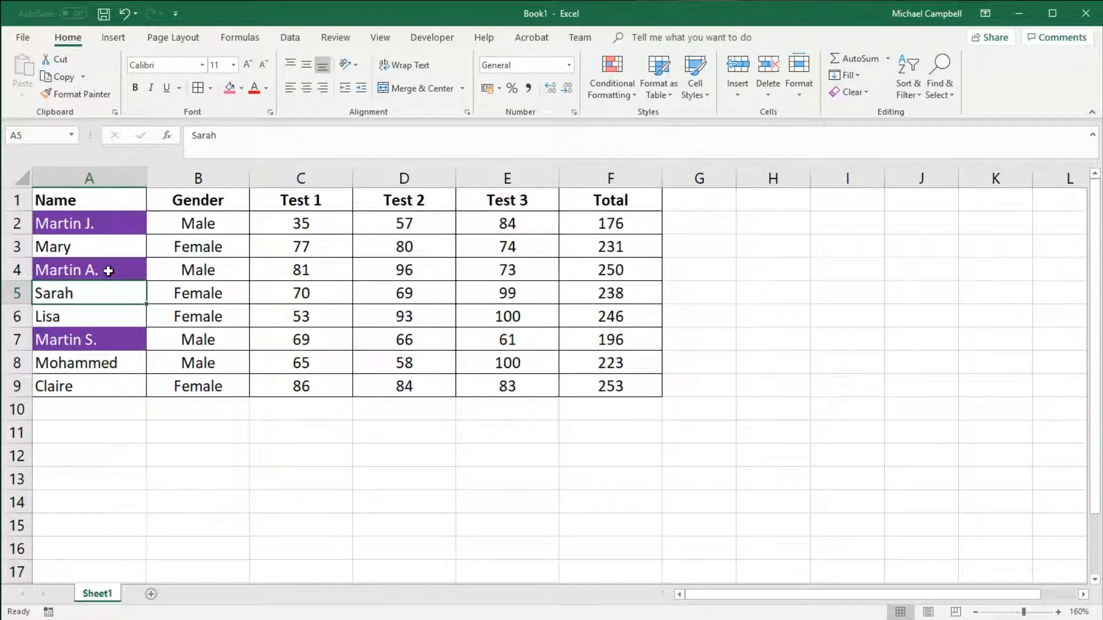
key("ctrl+z")
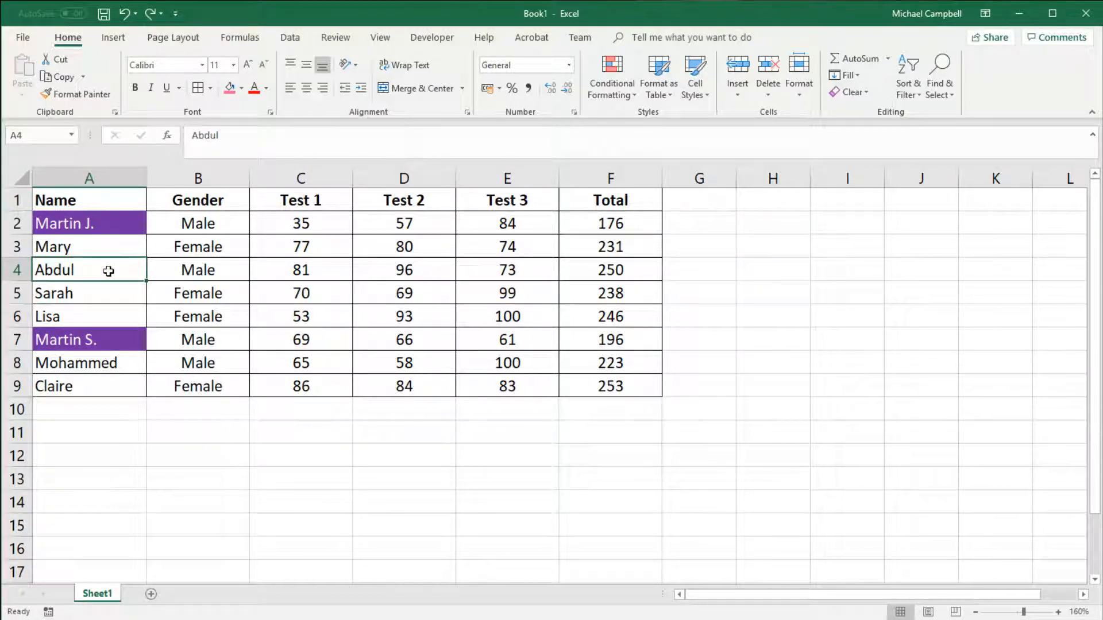
- Try a Text That Contains rule for Male on the Gender cells B2:B9, and cancel it
left_click_drag(101, 226, 98, 376)
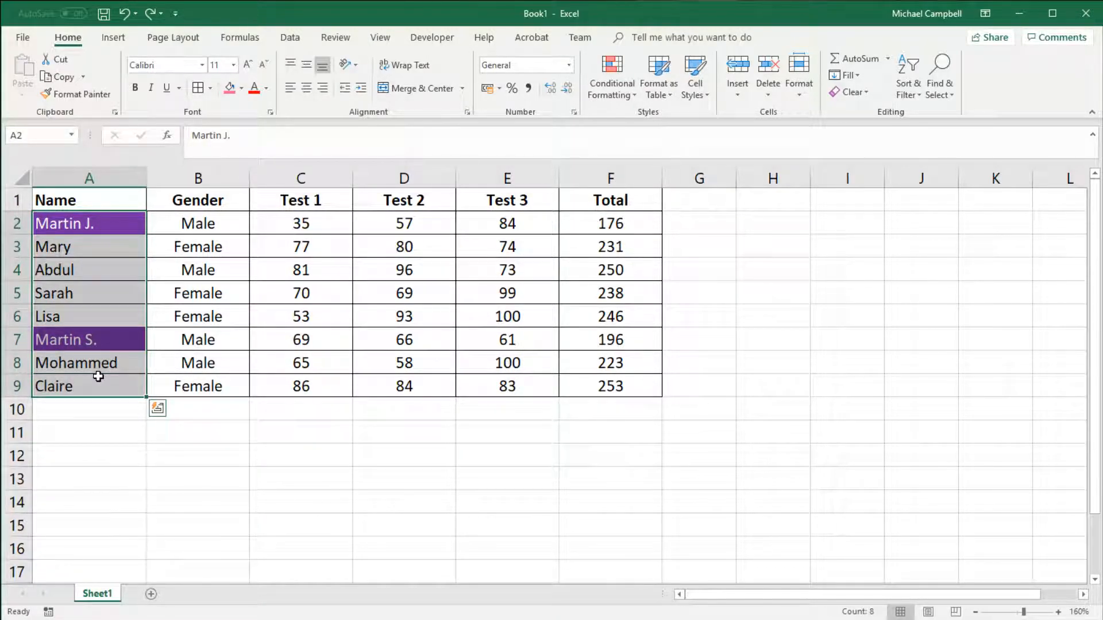
left_click_drag(196, 225, 217, 378)
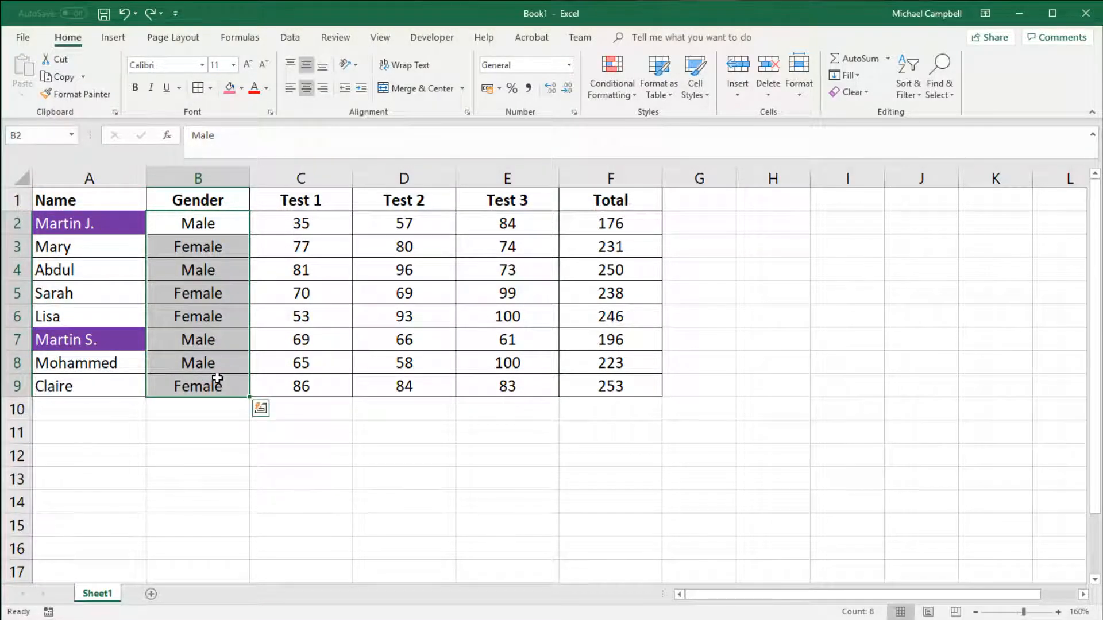
left_click(262, 408)
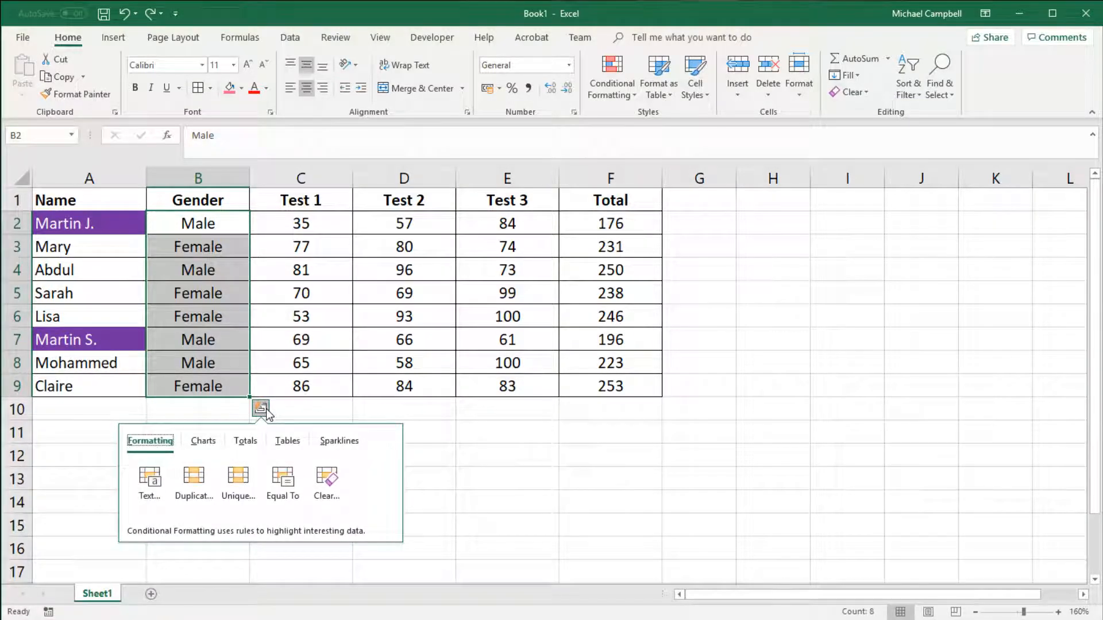
left_click(145, 491)
left_click(420, 327)
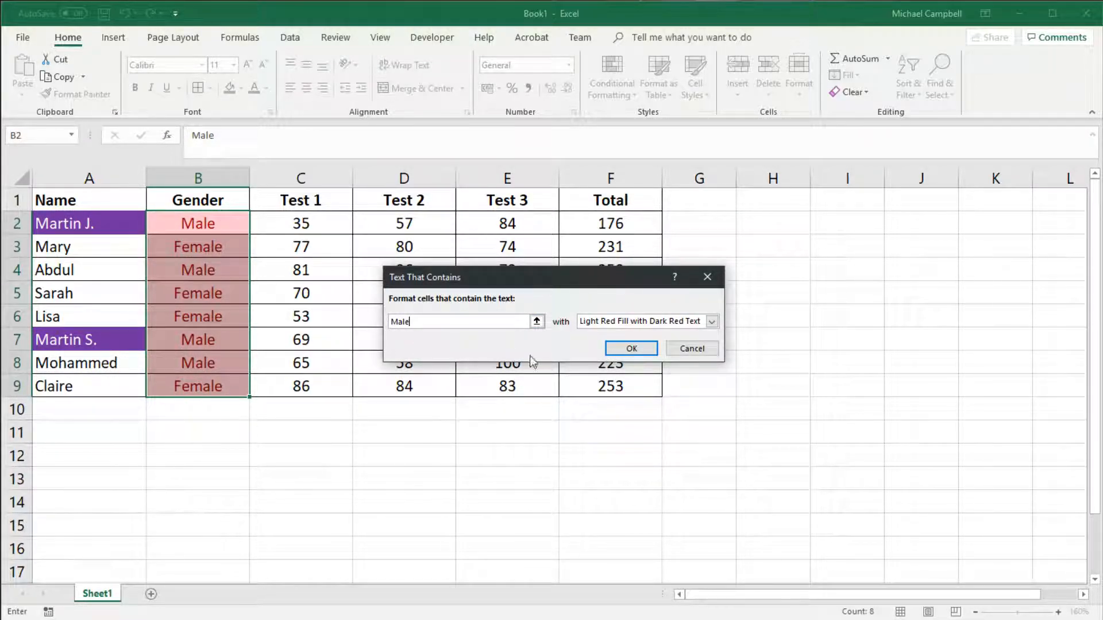
left_click(691, 349)
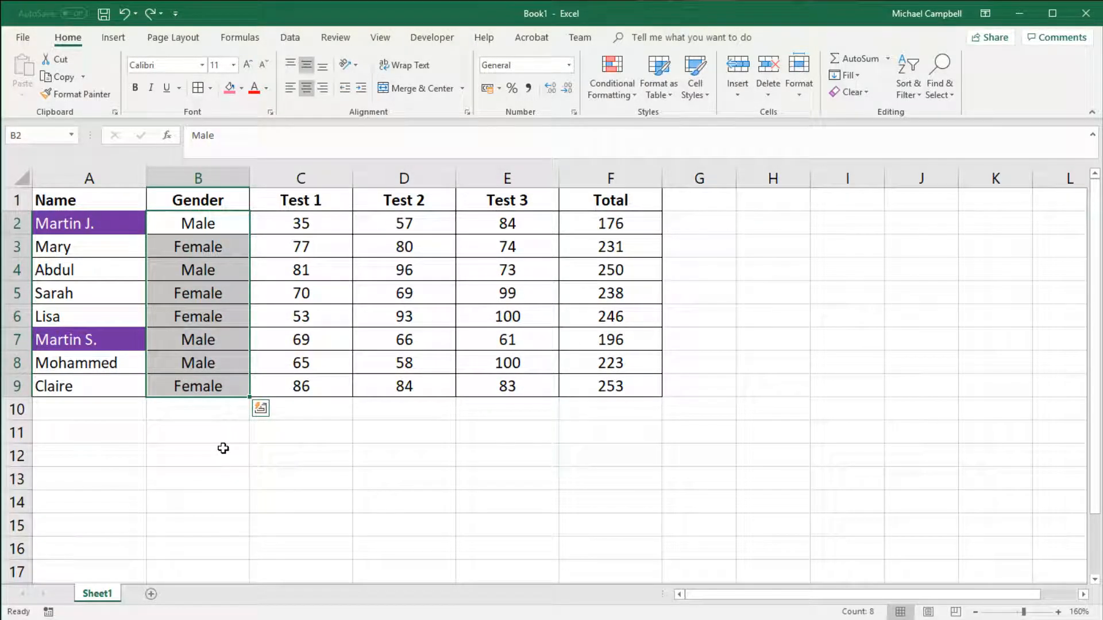
- Highlight Gender cells B2:B9 that are equal to Male with Green Fill with Dark Green Text
left_click(260, 410)
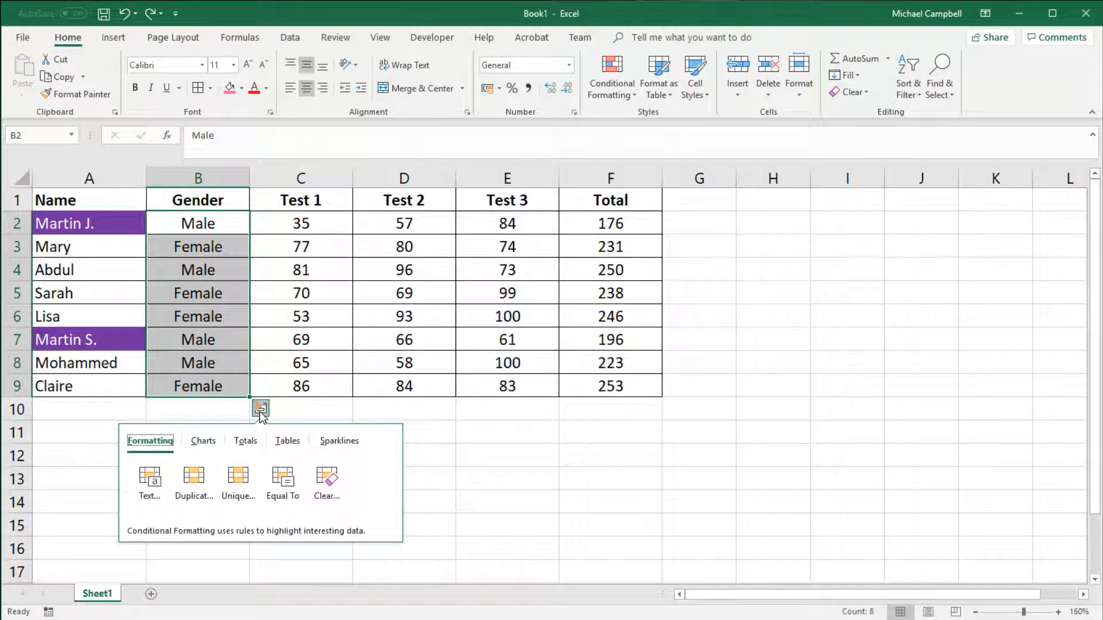
left_click(293, 494)
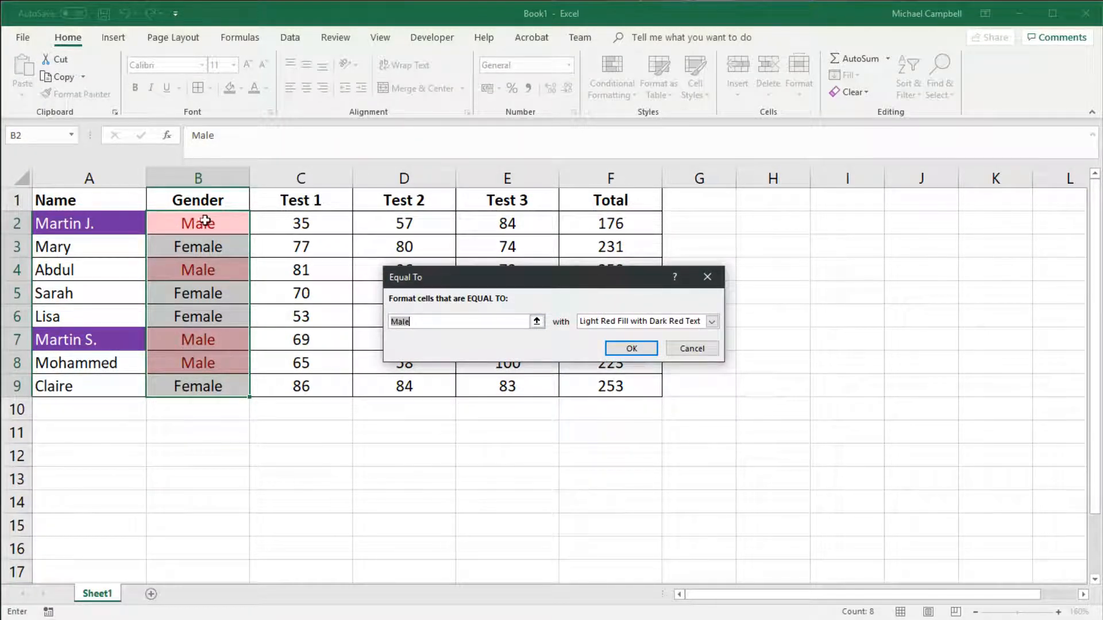
left_click(436, 320)
left_click(712, 321)
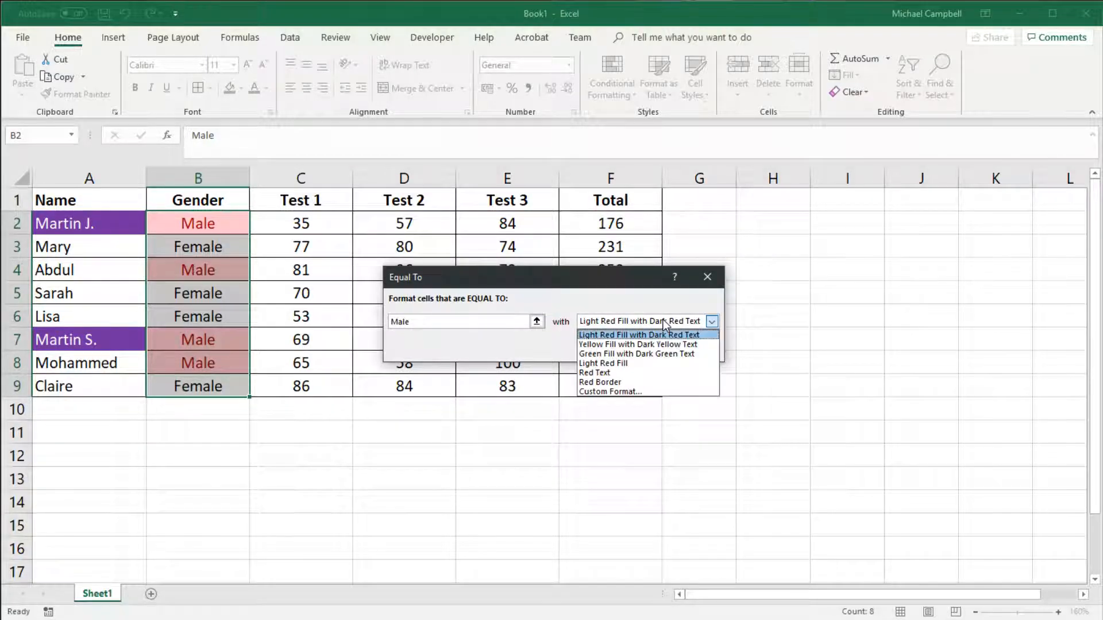
left_click(620, 354)
left_click(628, 320)
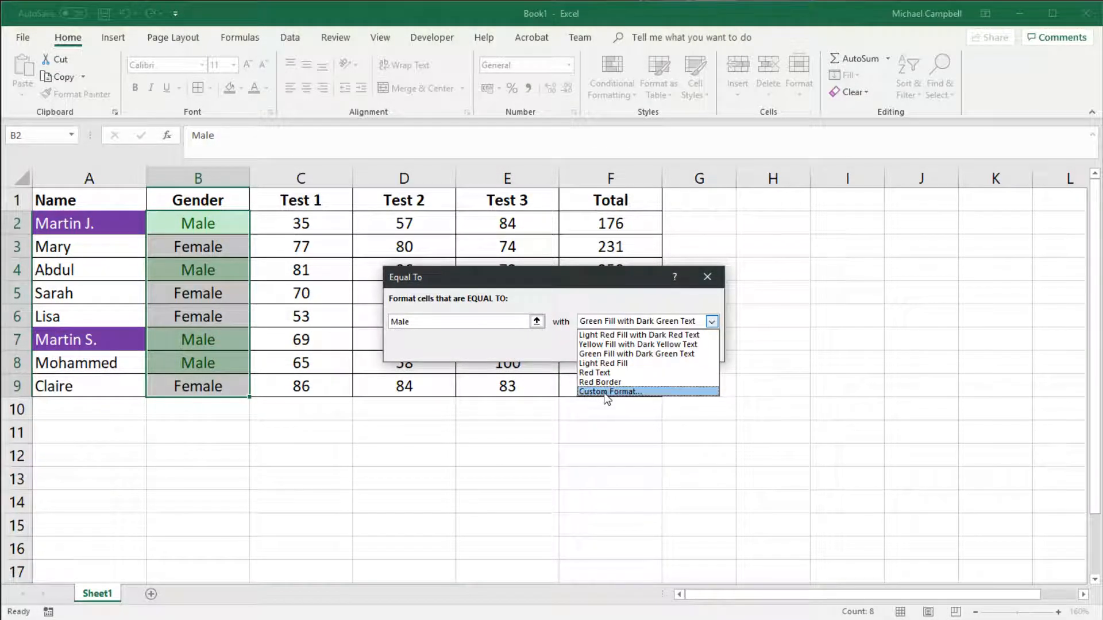
left_click(620, 326)
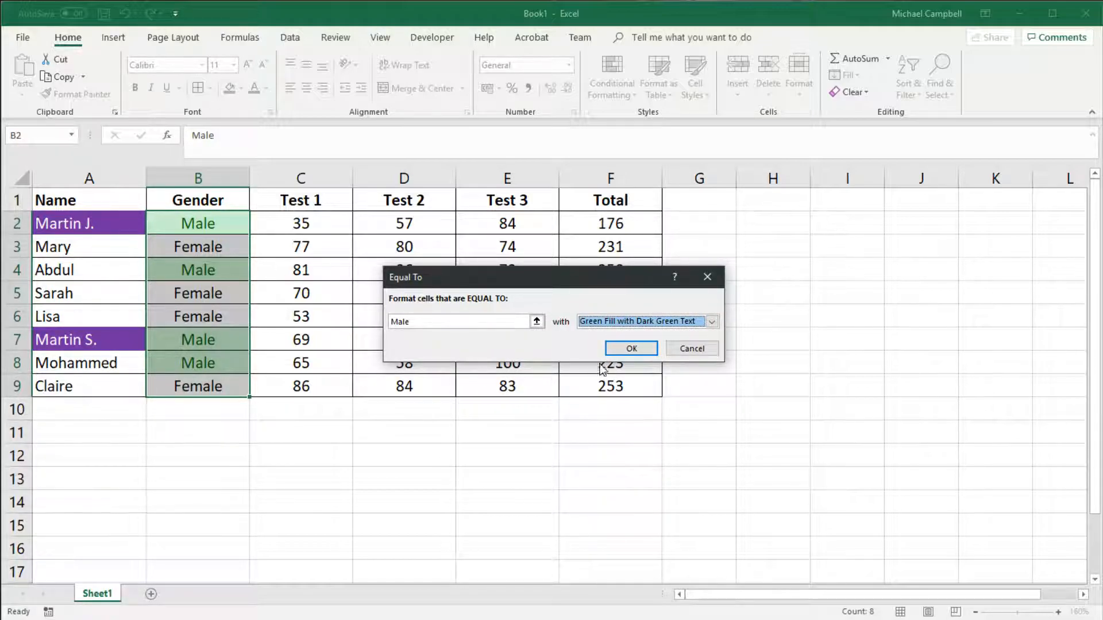
left_click(631, 348)
- Highlight Gender cells B2:B9 that are equal to Female with Yellow Fill with Dark Yellow Text
left_click(260, 407)
left_click(283, 477)
type("Female")
key("Tab")
left_click(611, 321)
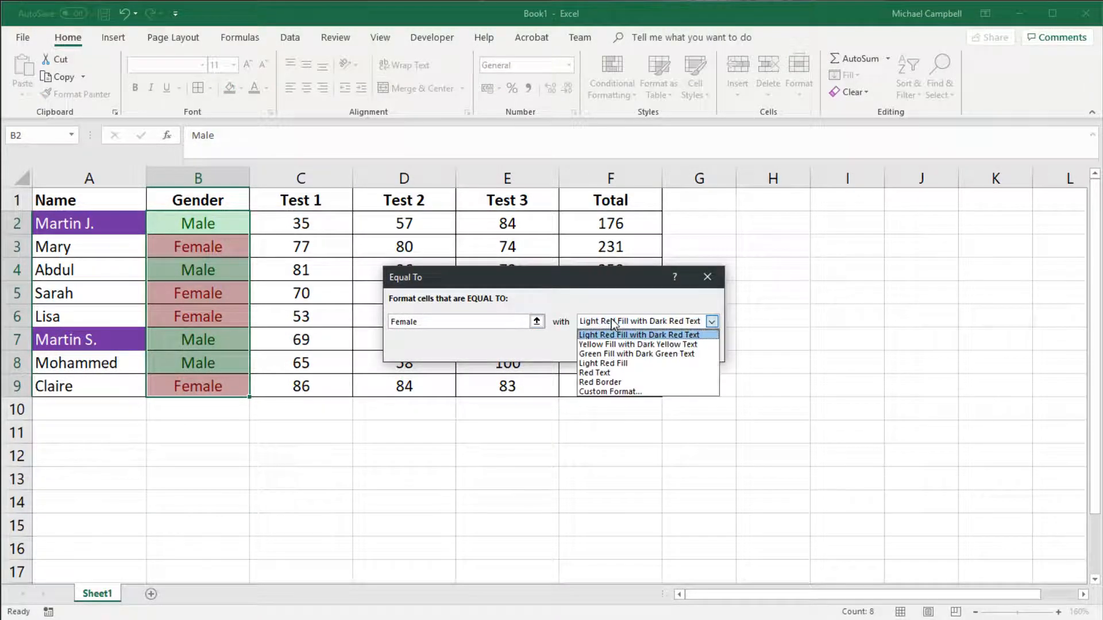
left_click(612, 343)
left_click(631, 349)
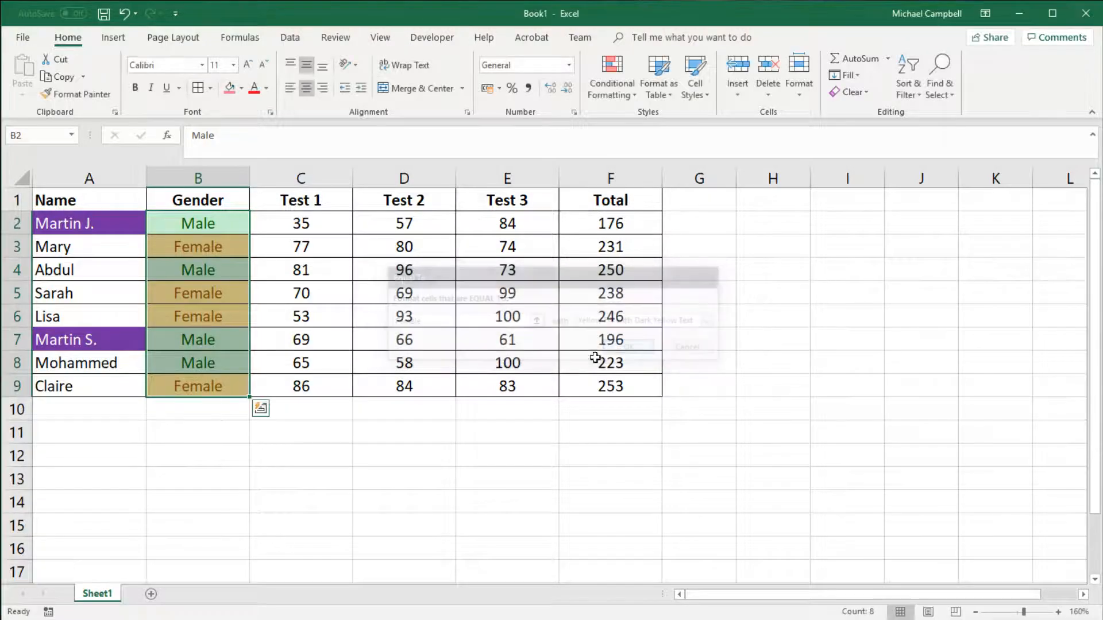
left_click(367, 500)
left_click(177, 428)
left_click(193, 297)
left_click(195, 409)
left_click(197, 386)
left_click(278, 433)
left_click(298, 359)
left_click(259, 247)
left_click(88, 218)
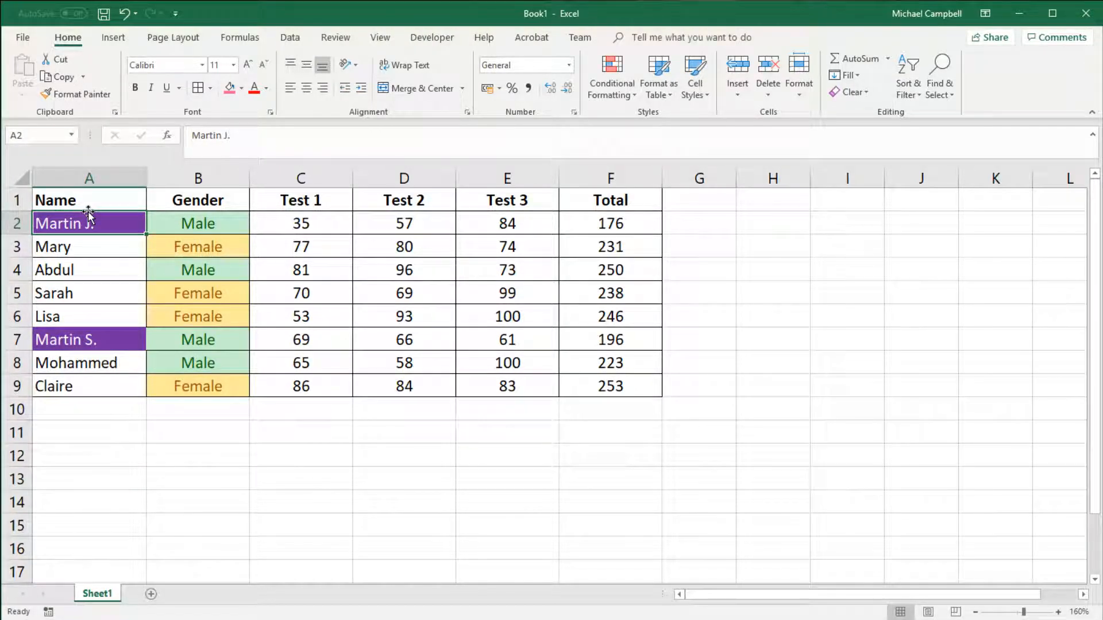
left_click(167, 381)
left_click(301, 343)
left_click(301, 270)
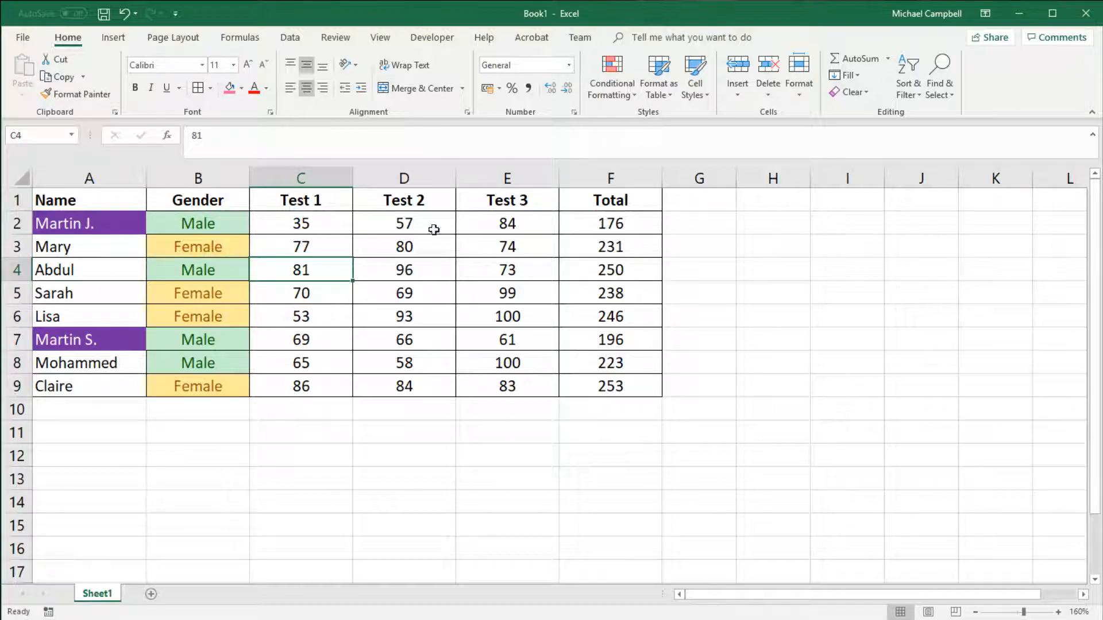
- Apply Top 10% formatting to the Total cells F2:F9, and undo it
left_click_drag(607, 222, 601, 385)
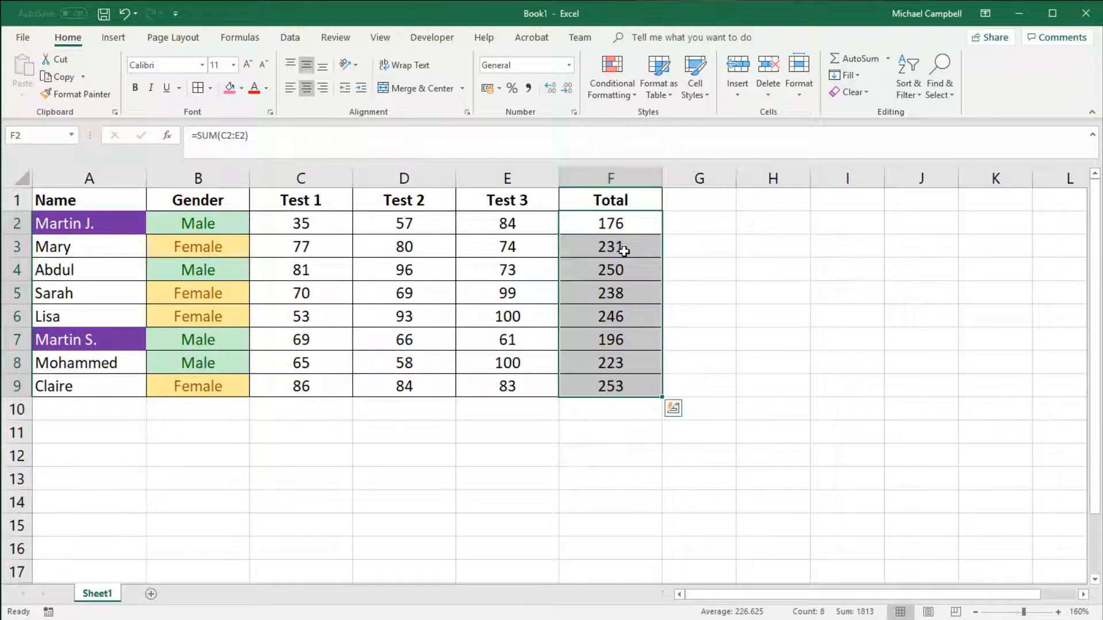
left_click(672, 408)
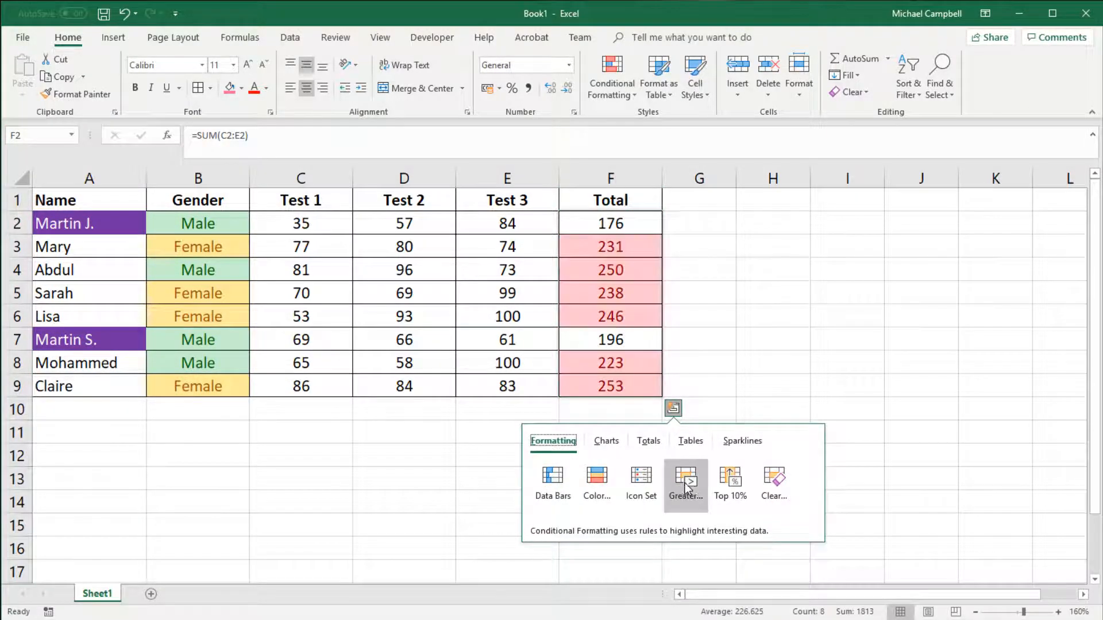
left_click(721, 490)
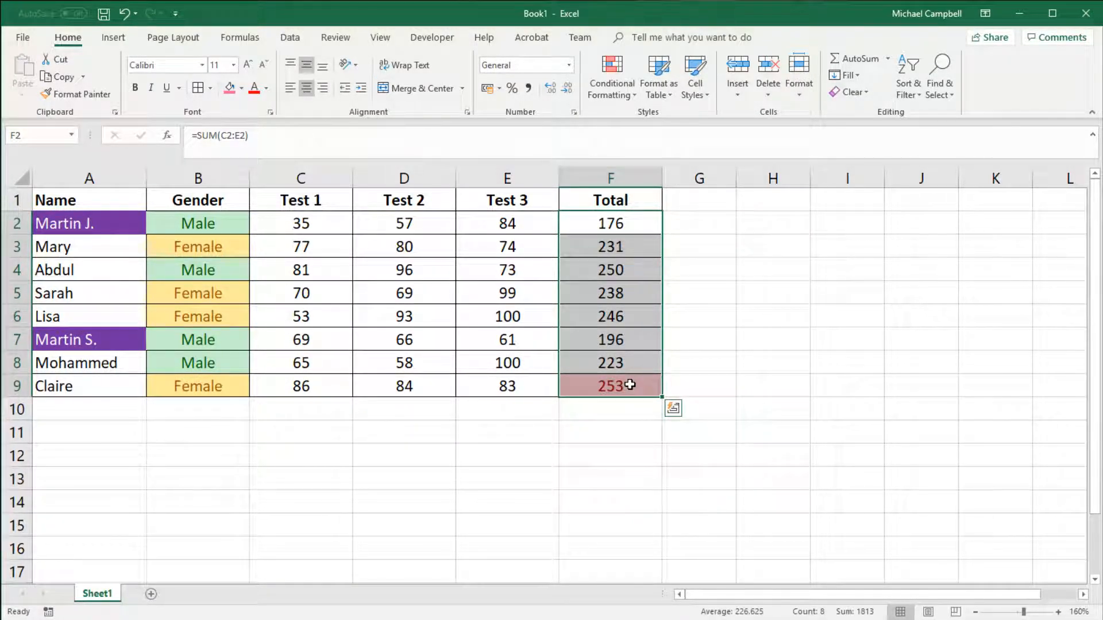
key("ctrl+z")
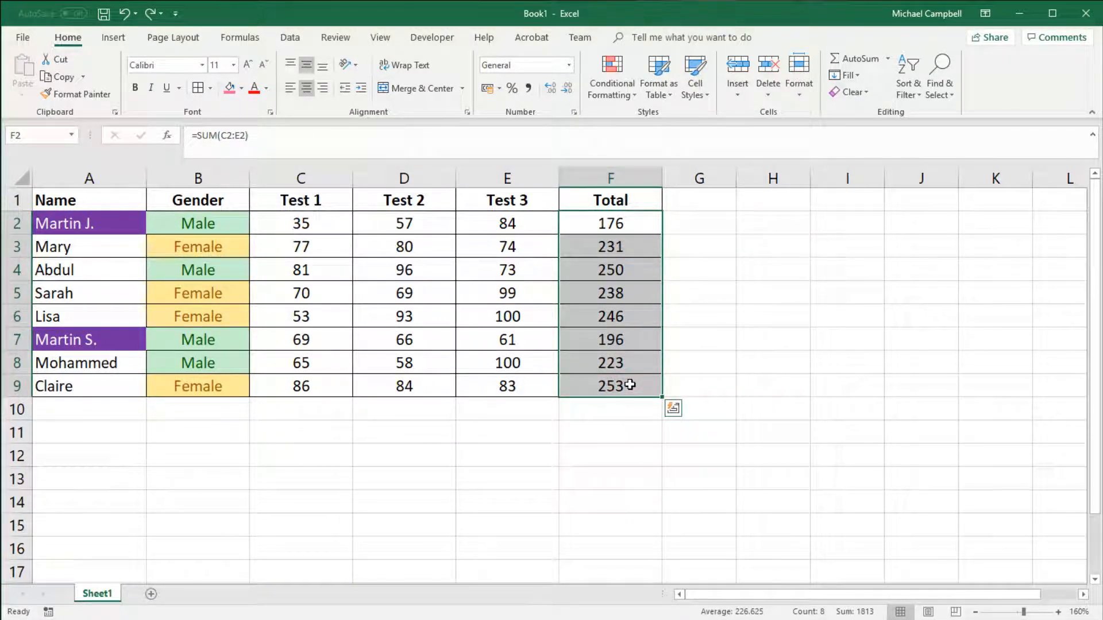
- Try a Greater Than rule on Total cells F2:F9 with 200 and then 235, using Light Red Fill, and cancel it
left_click(673, 408)
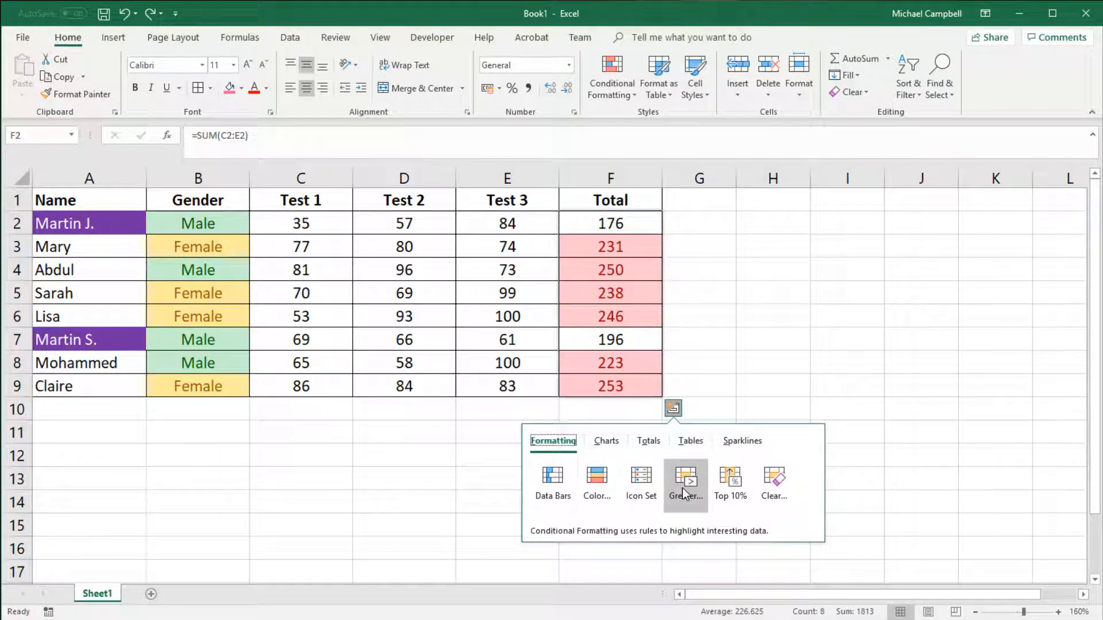
left_click(682, 487)
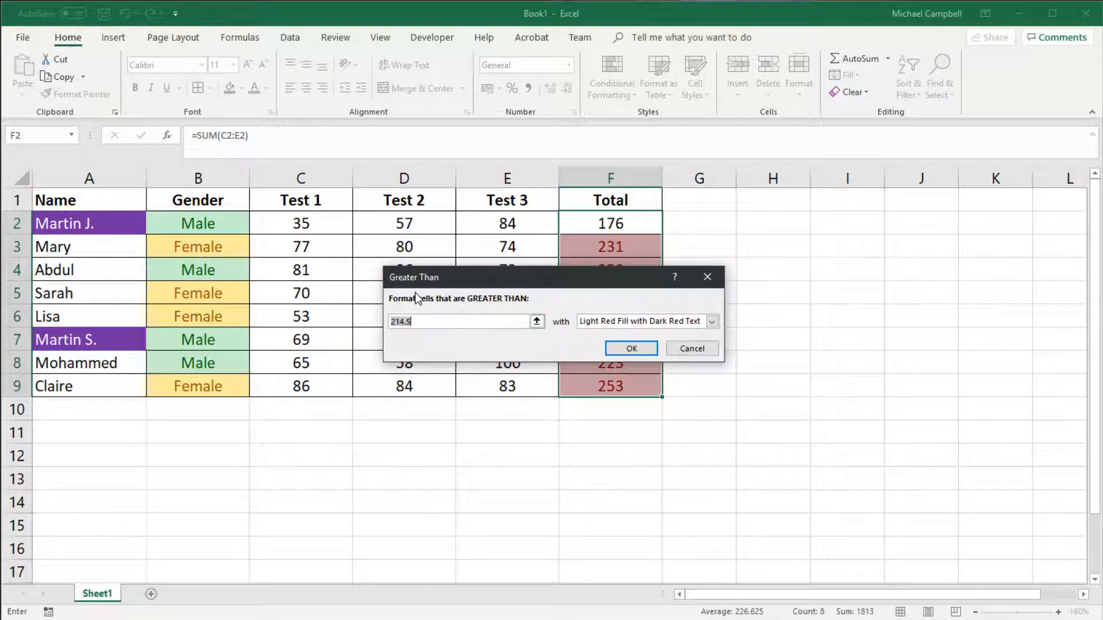
type("200")
left_click_drag(517, 277, 812, 244)
left_click(1006, 288)
left_click(912, 330)
left_click(716, 288)
left_click_drag(717, 288, 637, 279)
type("235")
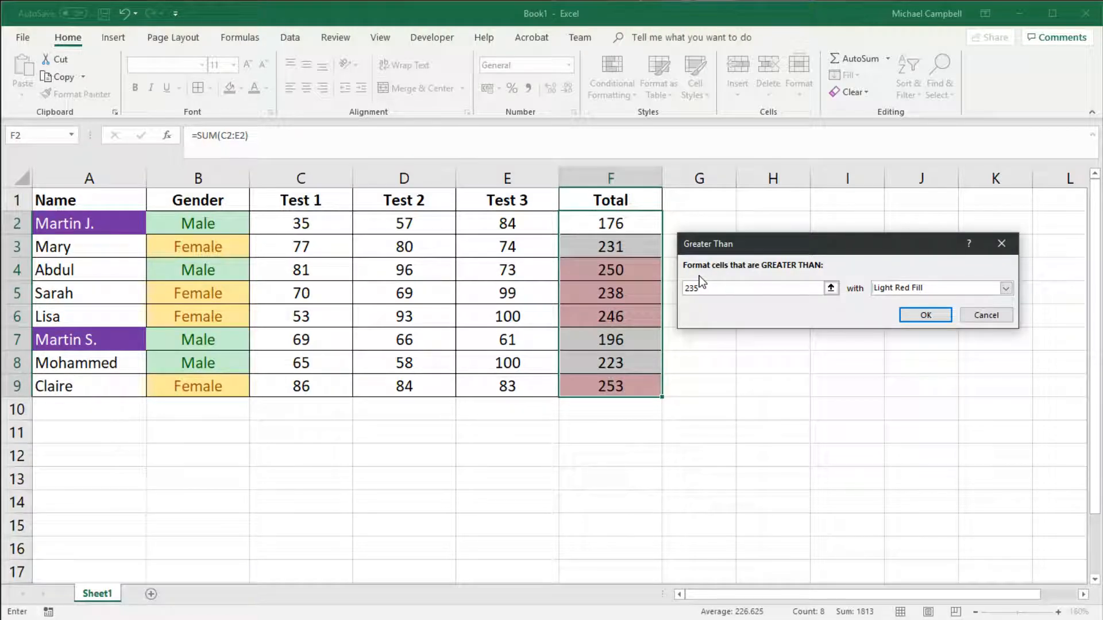
left_click(986, 315)
left_click(674, 407)
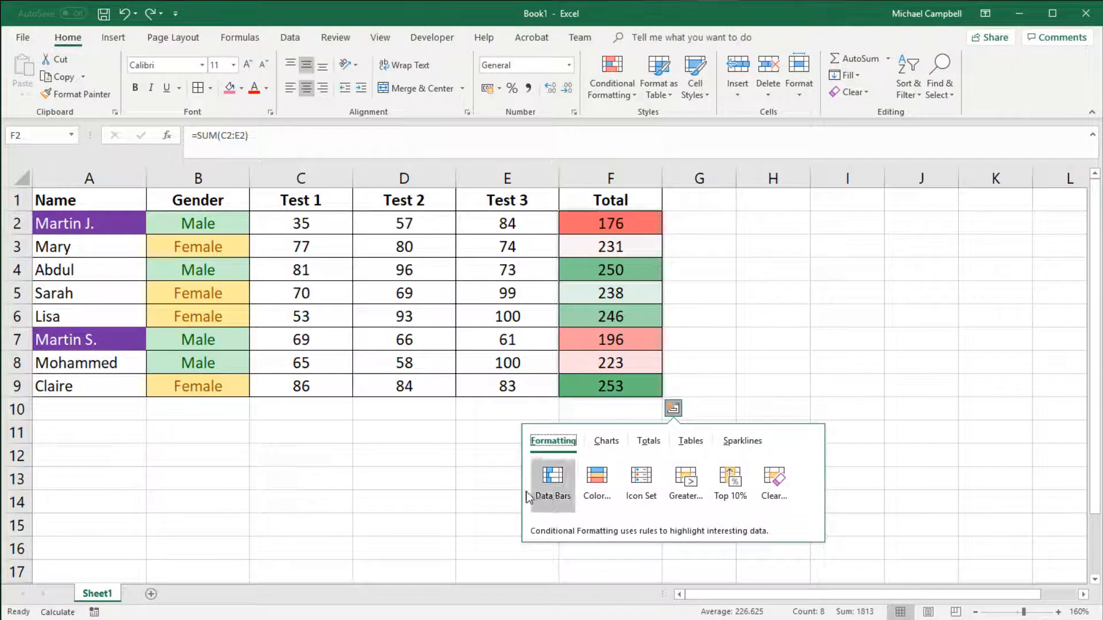
left_click(695, 336)
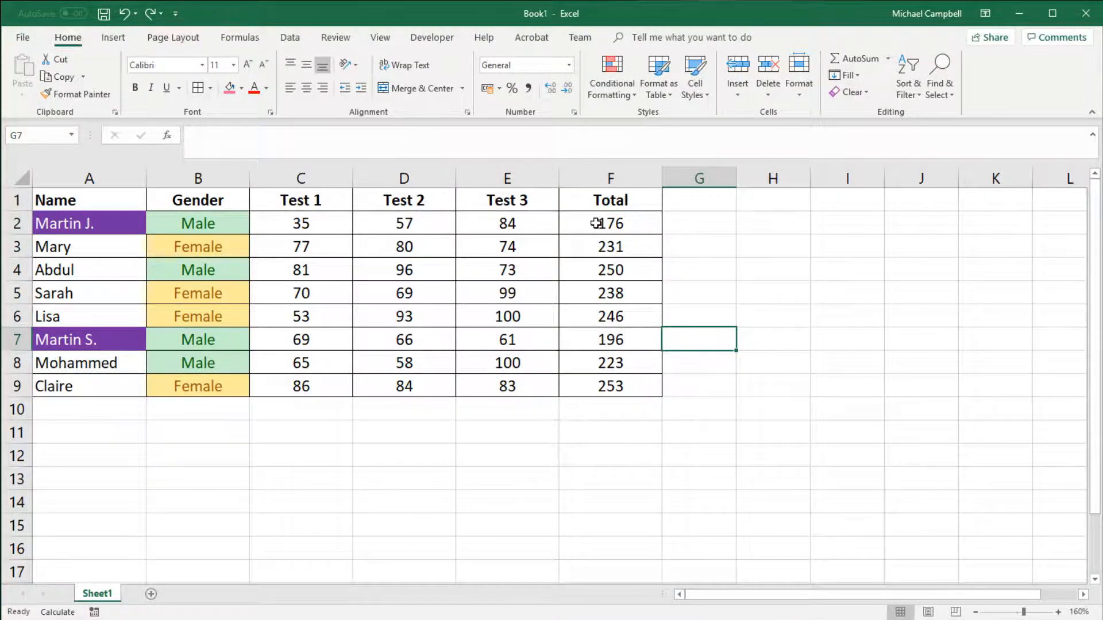
- Open a new highlight rule with more options for Total cells F2:F9, and close it without creating a rule
left_click_drag(596, 223, 610, 382)
left_click(622, 97)
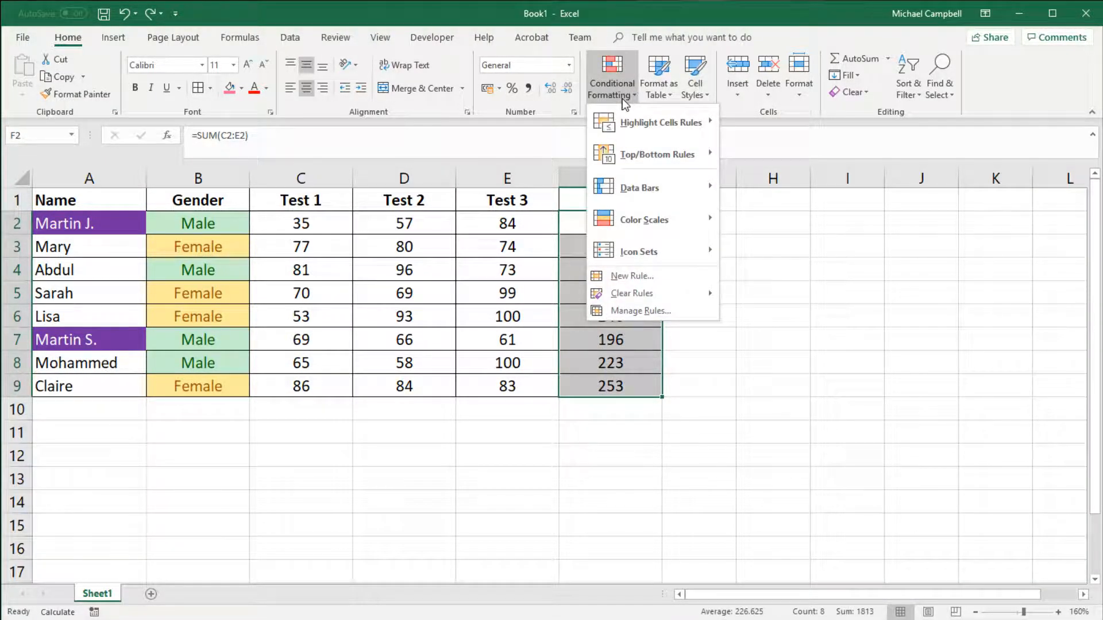
mouse_move(669, 126)
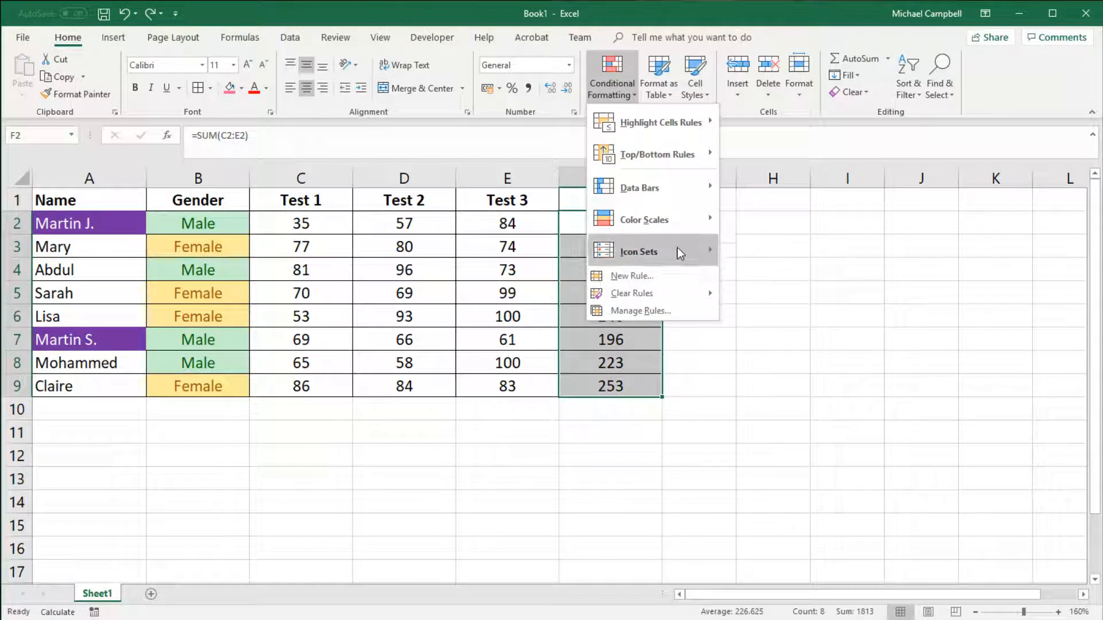
mouse_move(703, 122)
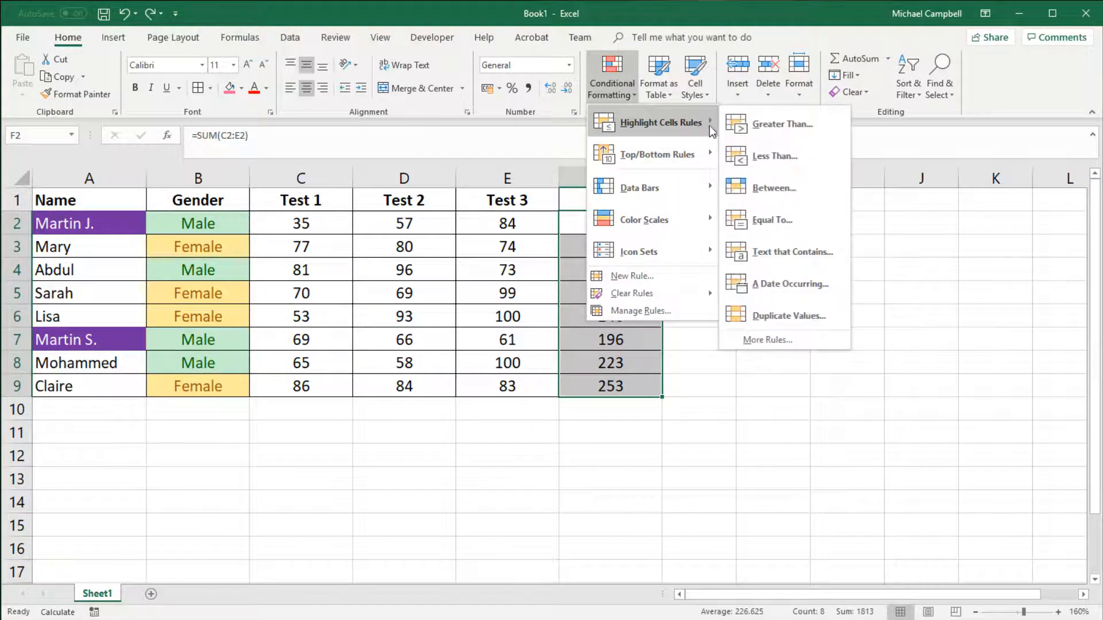
left_click(781, 344)
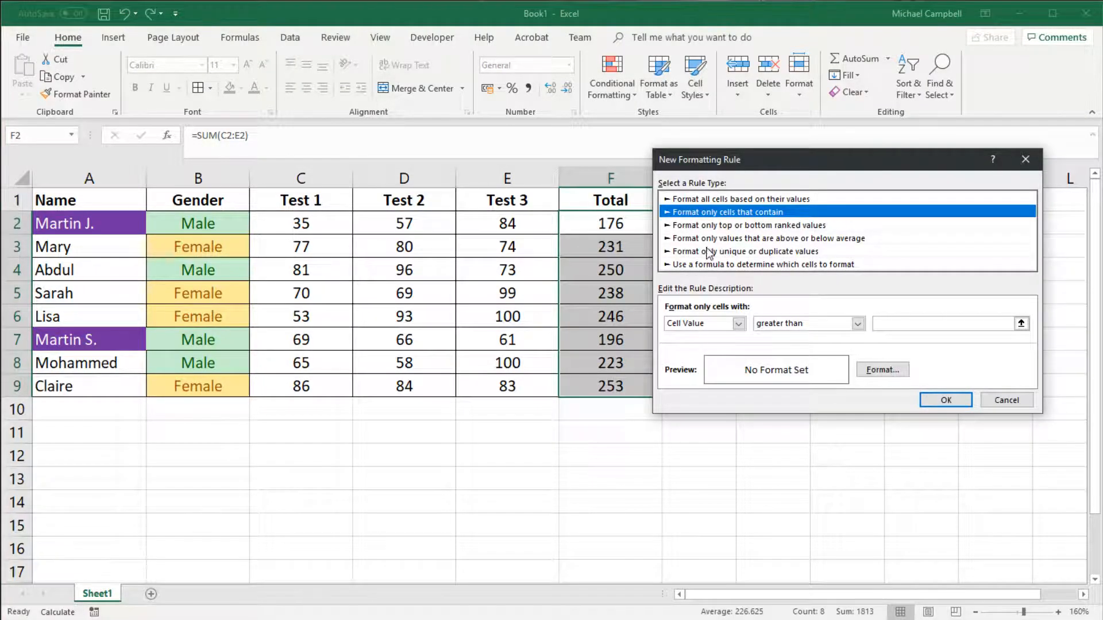
left_click_drag(758, 159, 365, 269)
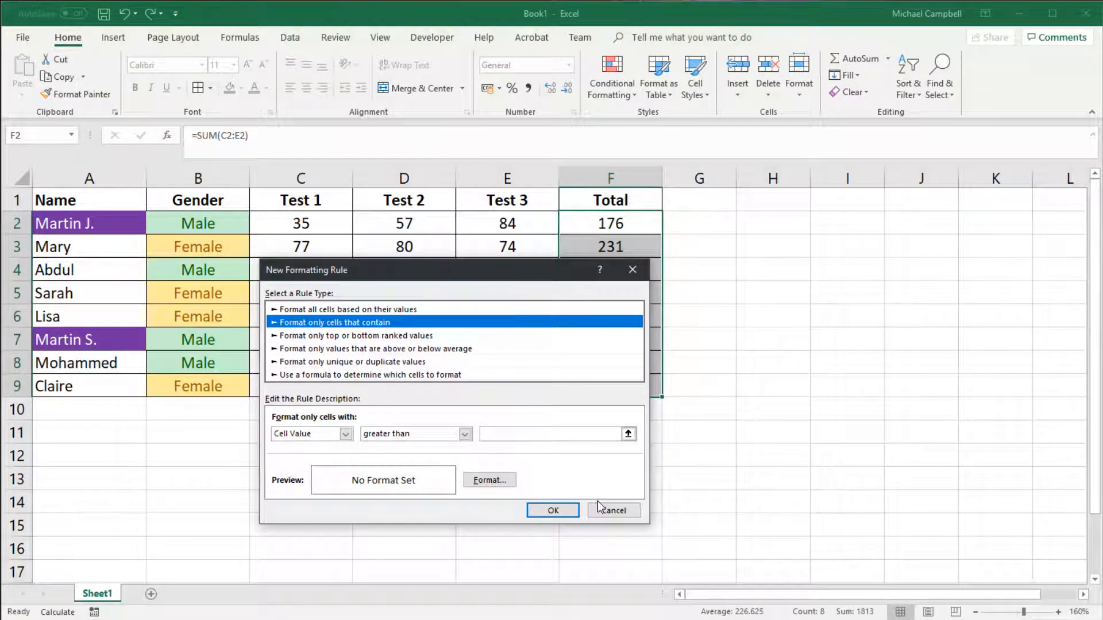
left_click(613, 511)
left_click(609, 94)
mouse_move(626, 124)
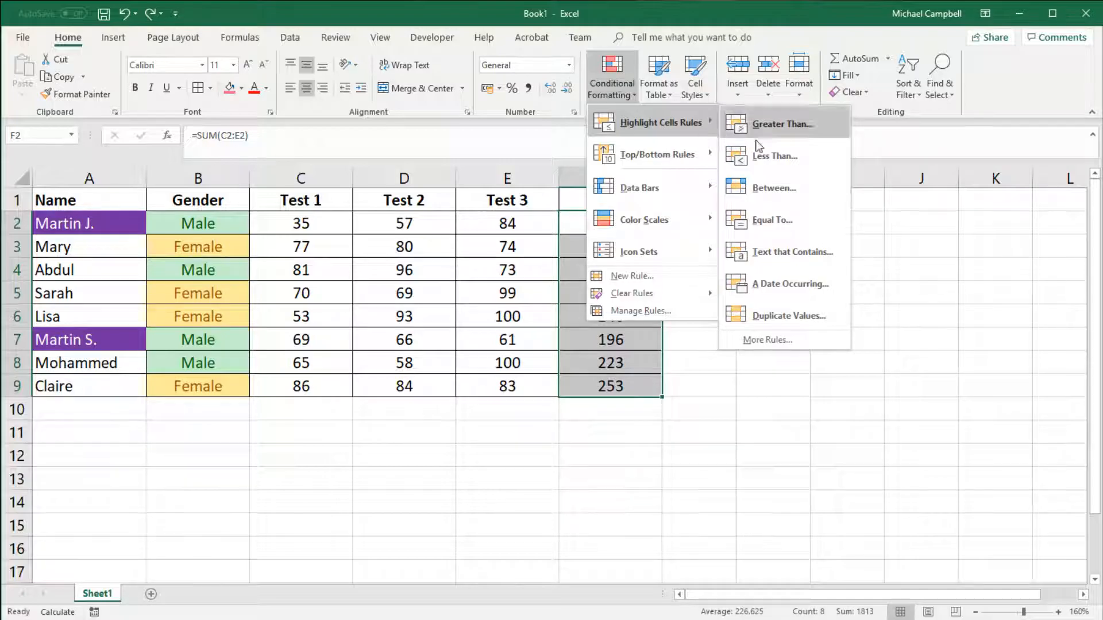
left_click(747, 336)
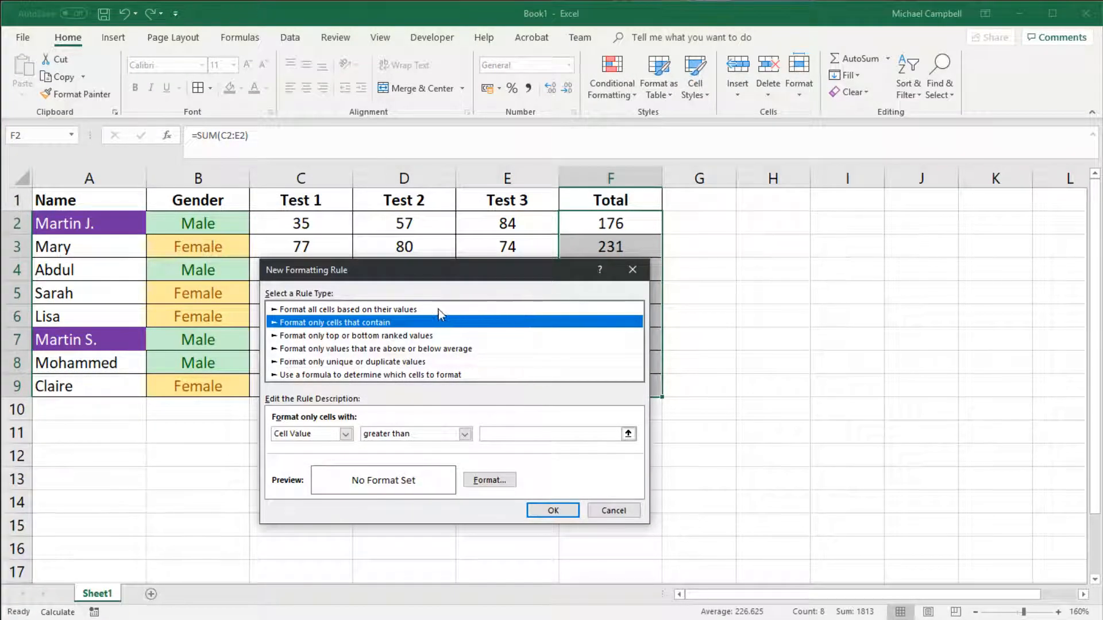
left_click(633, 270)
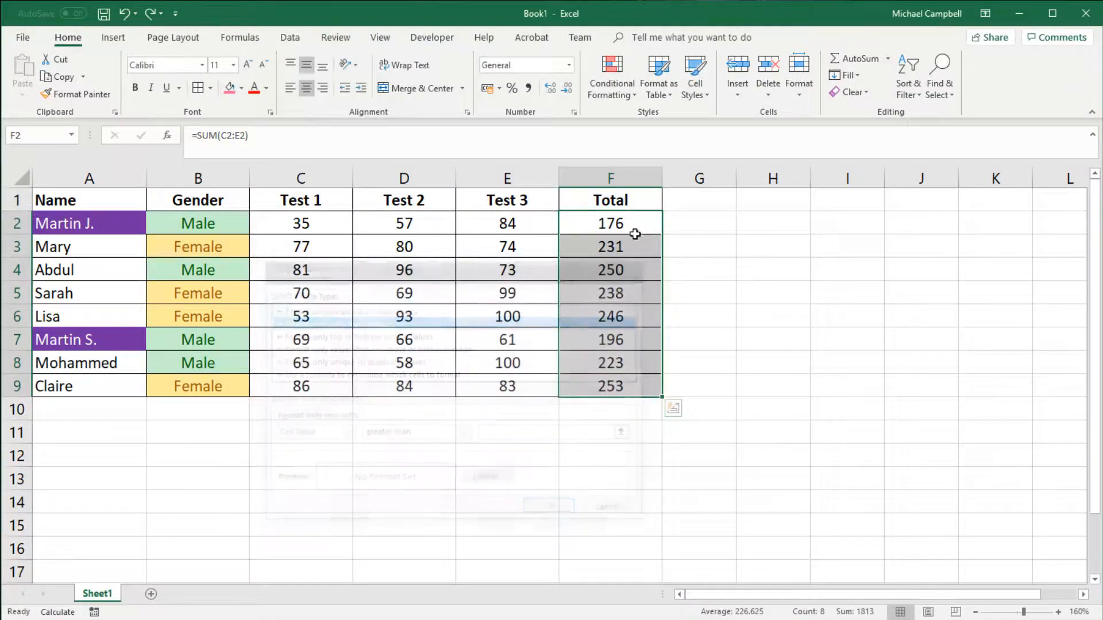
- Apply a 2-Color Scale rule to Total cells F2:F9, red for the lowest value and dark green for the highest, and undo it
left_click(622, 98)
left_click(623, 275)
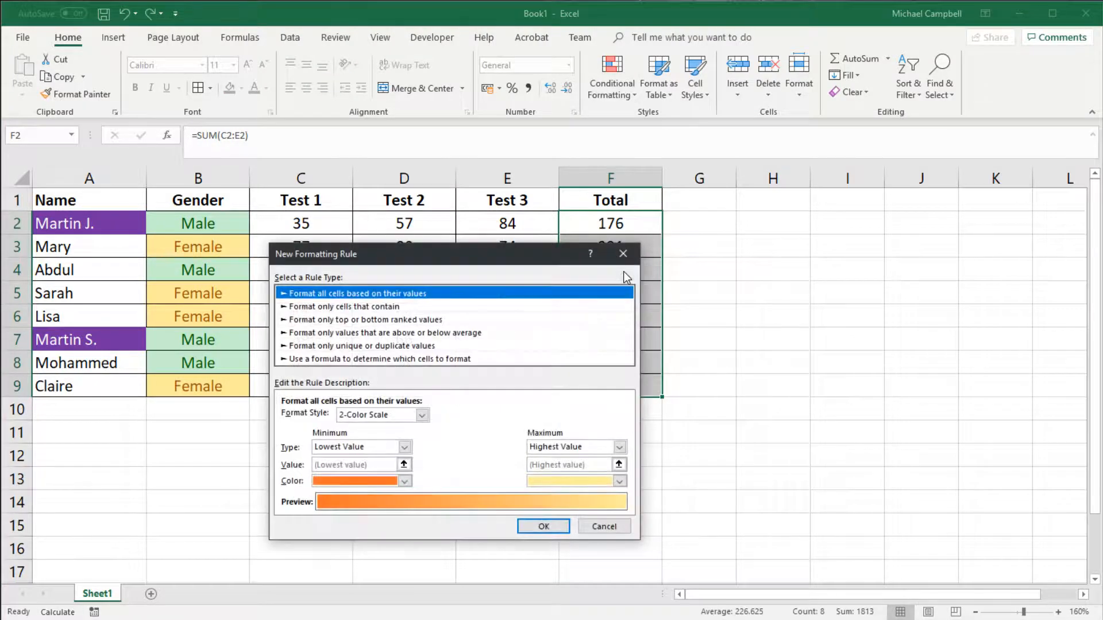
left_click_drag(454, 253, 324, 204)
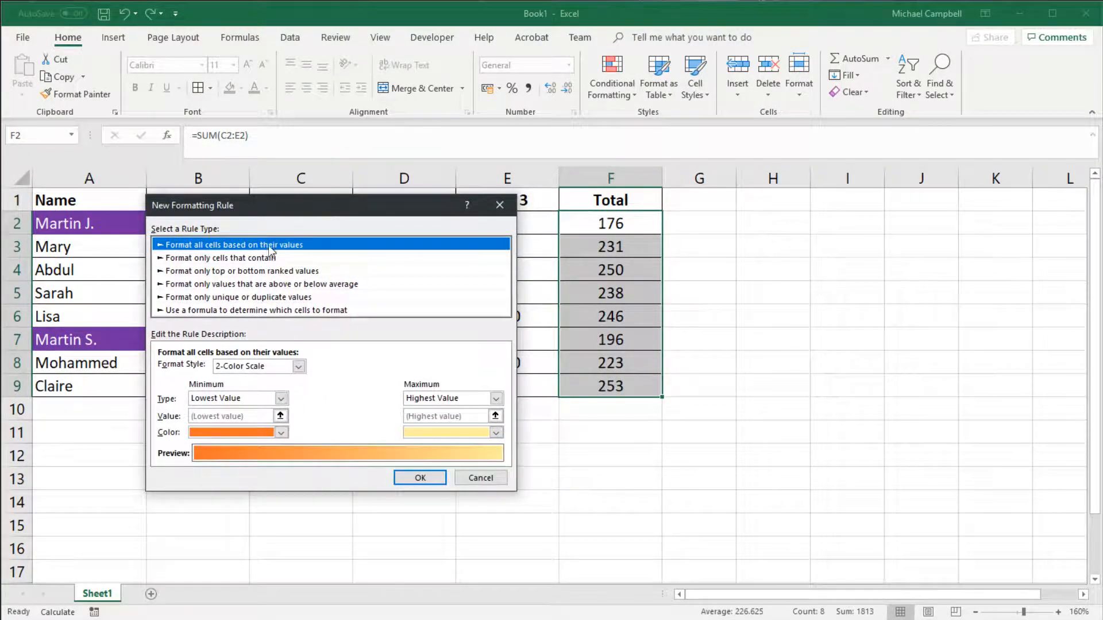
left_click(215, 259)
left_click(221, 245)
left_click(281, 433)
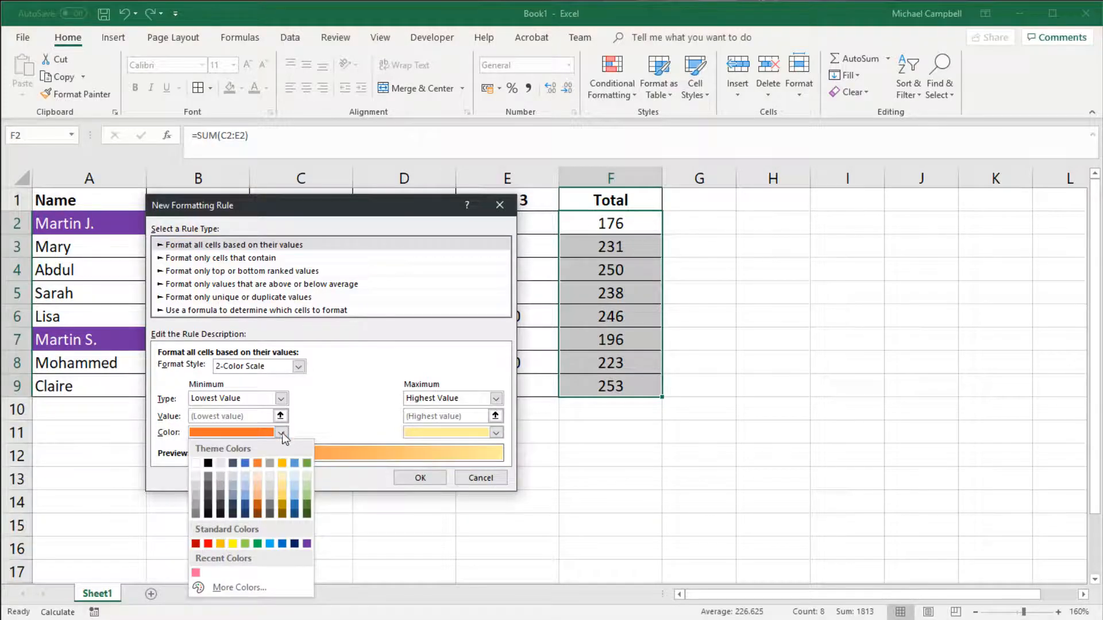
left_click(208, 544)
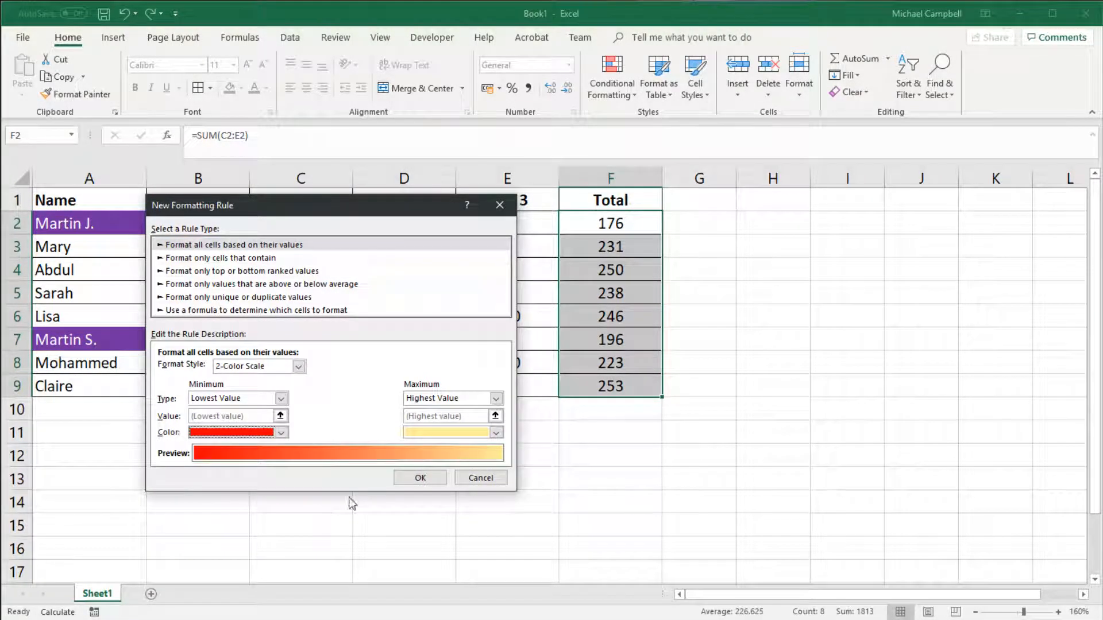
left_click(496, 432)
left_click(523, 510)
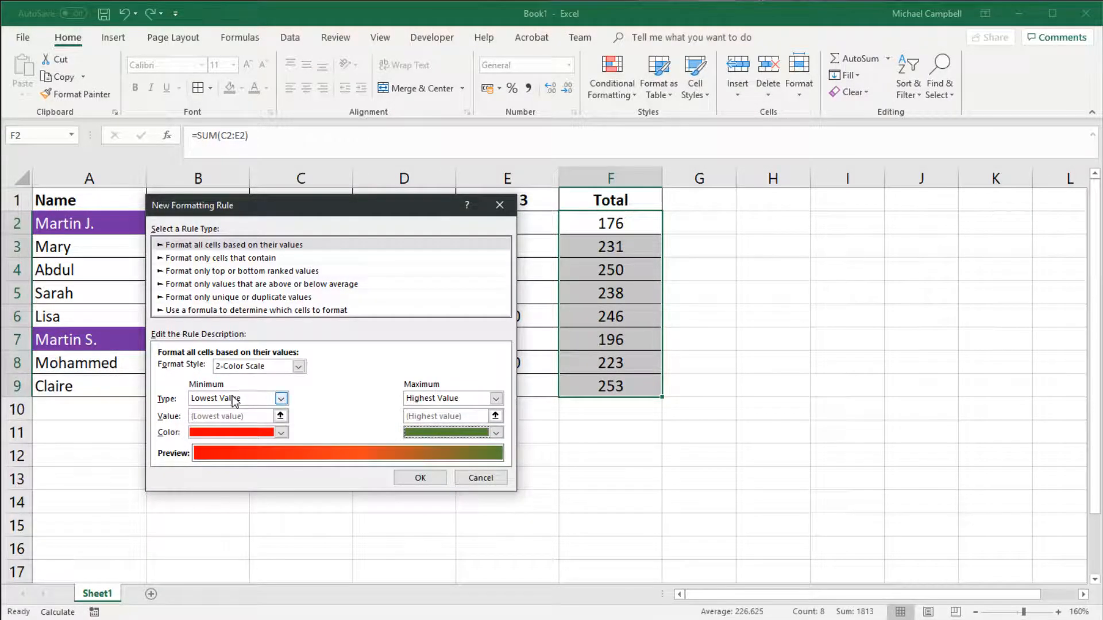
left_click(440, 480)
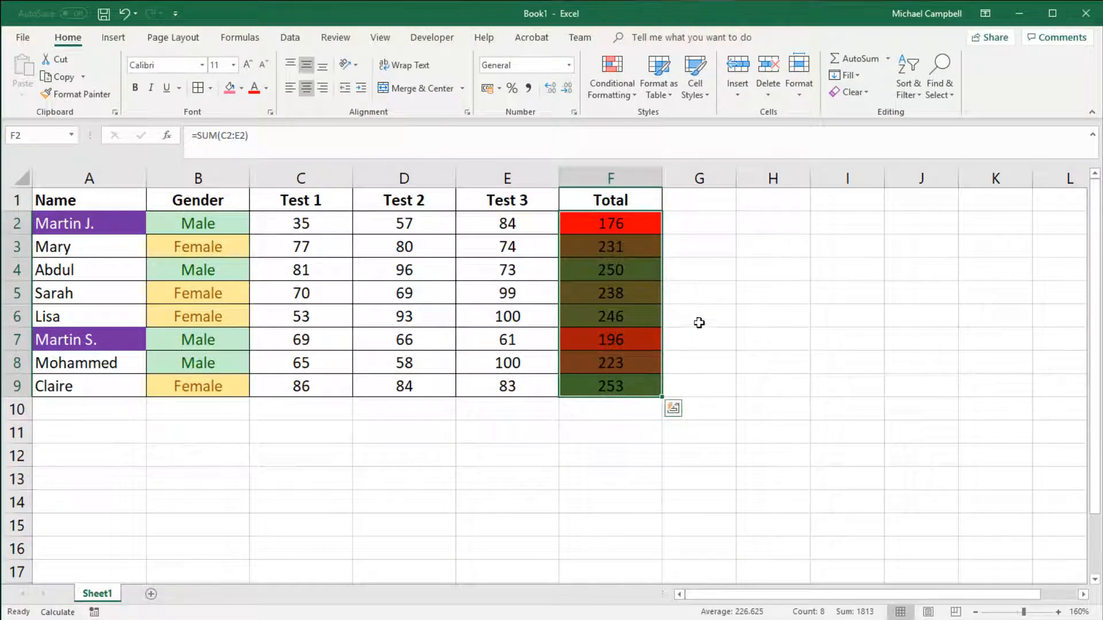
left_click(622, 384)
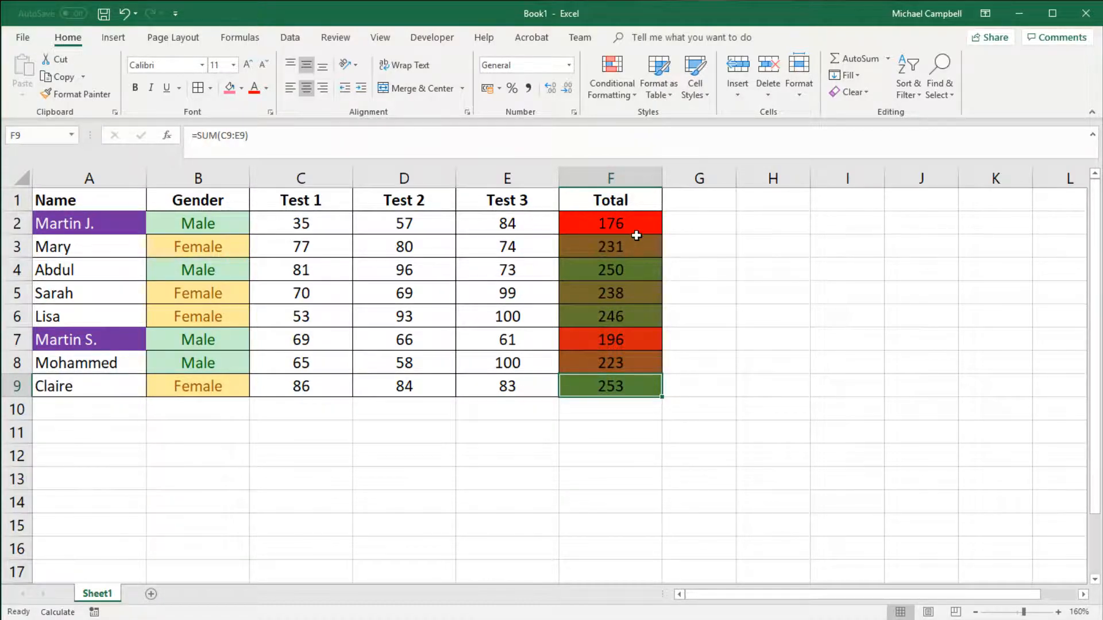
key("ctrl+z")
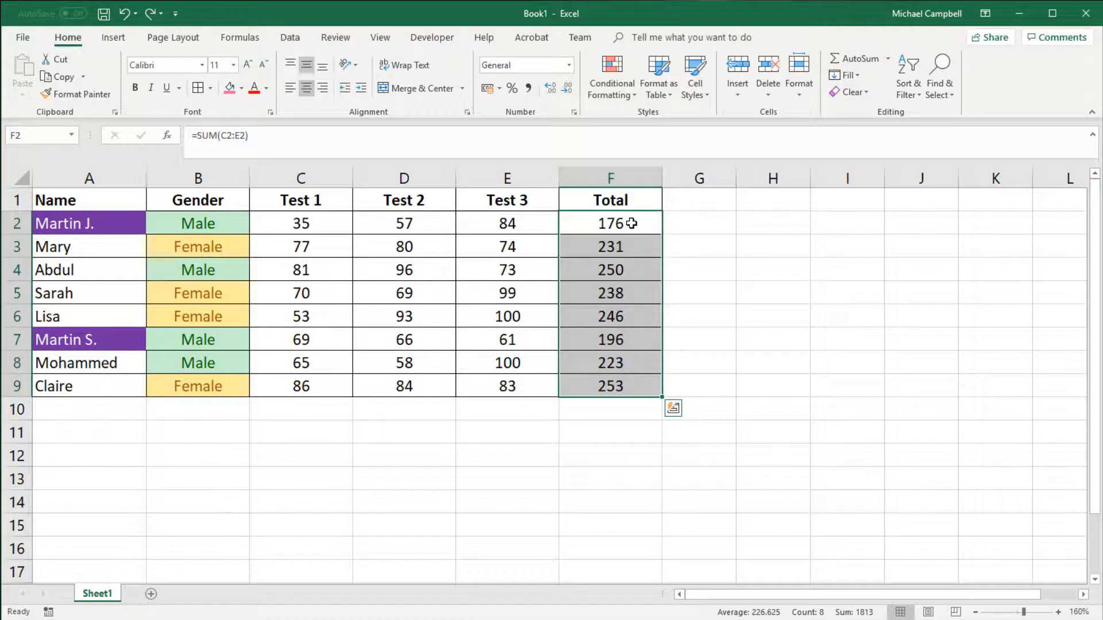
- Start a new formatting rule for Total cells F2:F9 that formats only cell values greater than or equal to 250
left_click(616, 91)
left_click(616, 276)
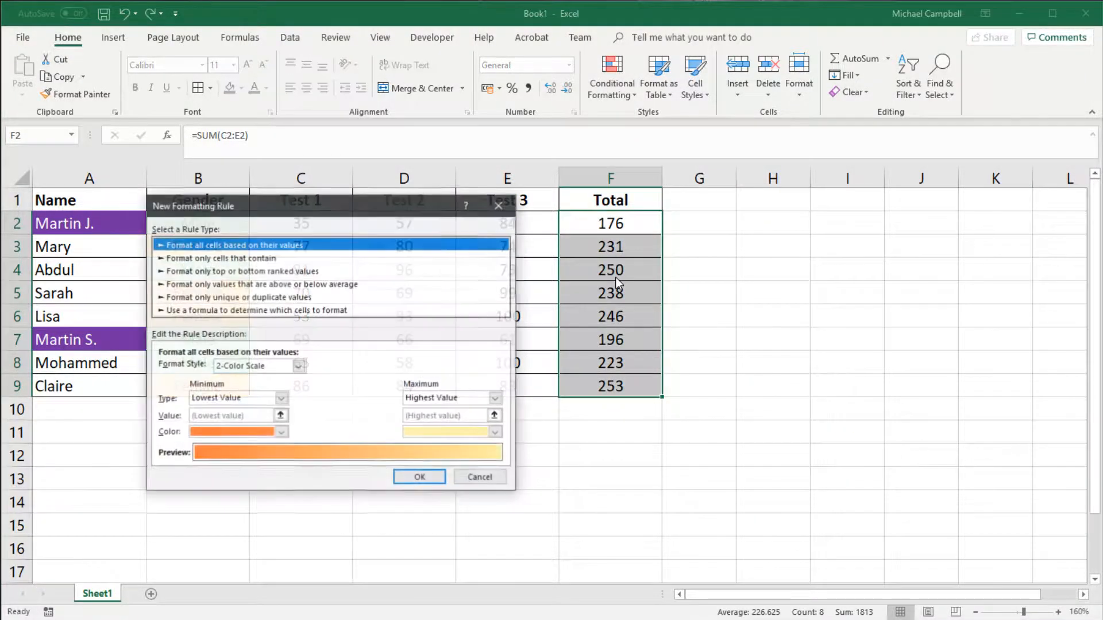
left_click(172, 258)
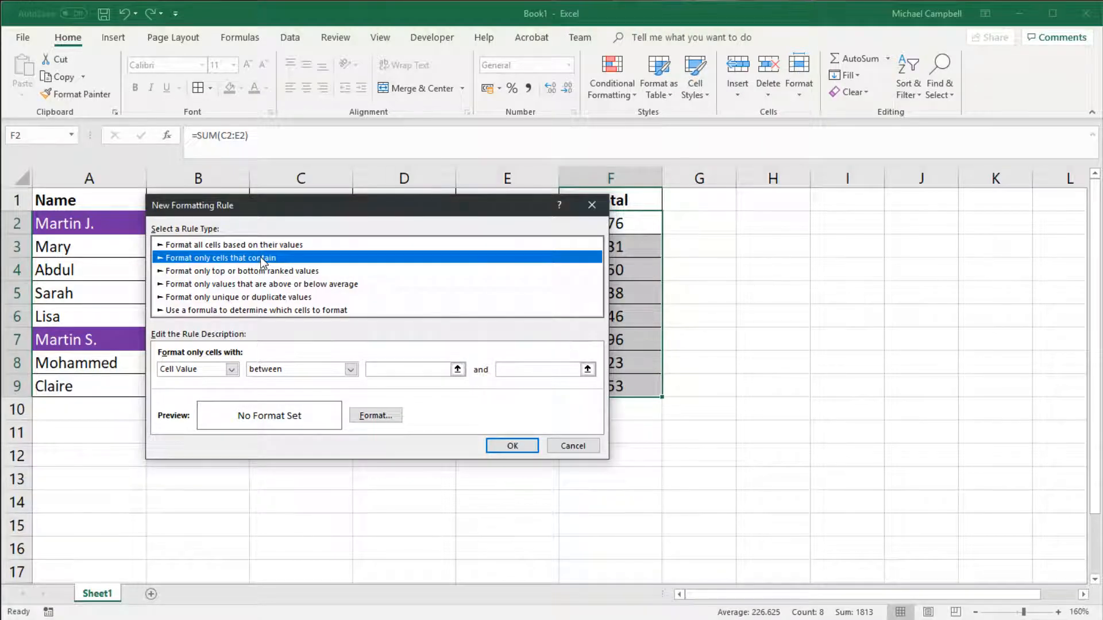
left_click(350, 370)
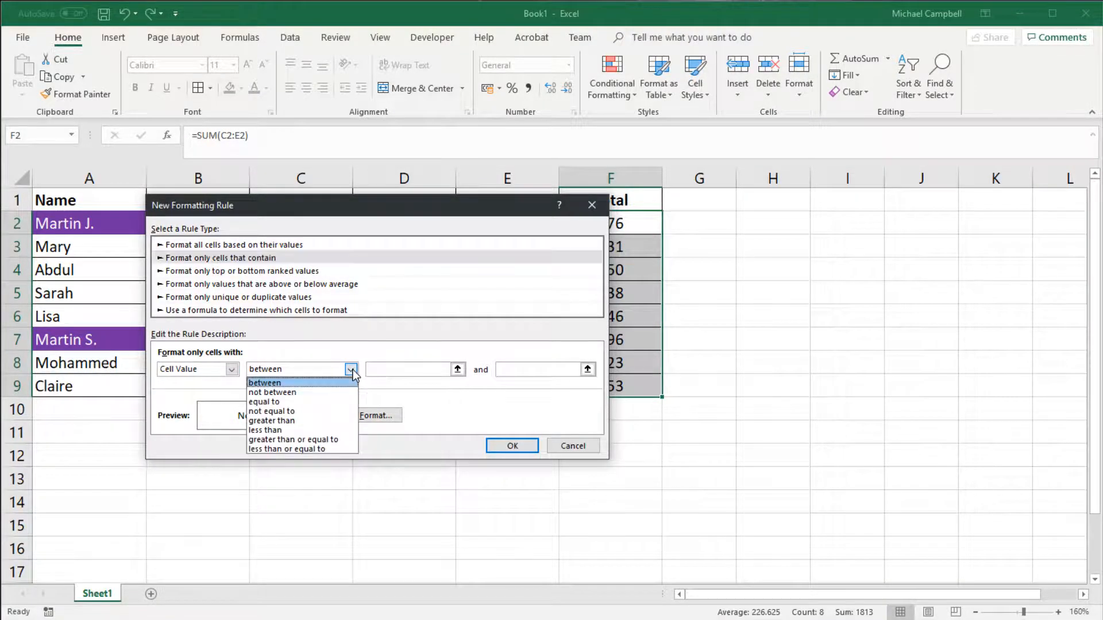
left_click(290, 440)
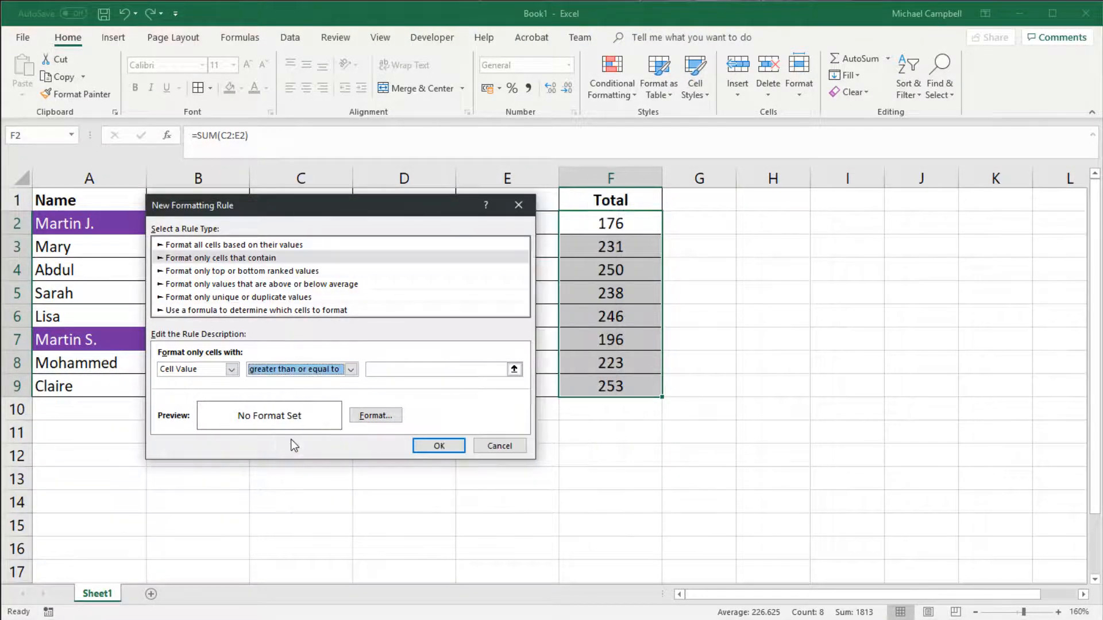
left_click(402, 368)
type("250")
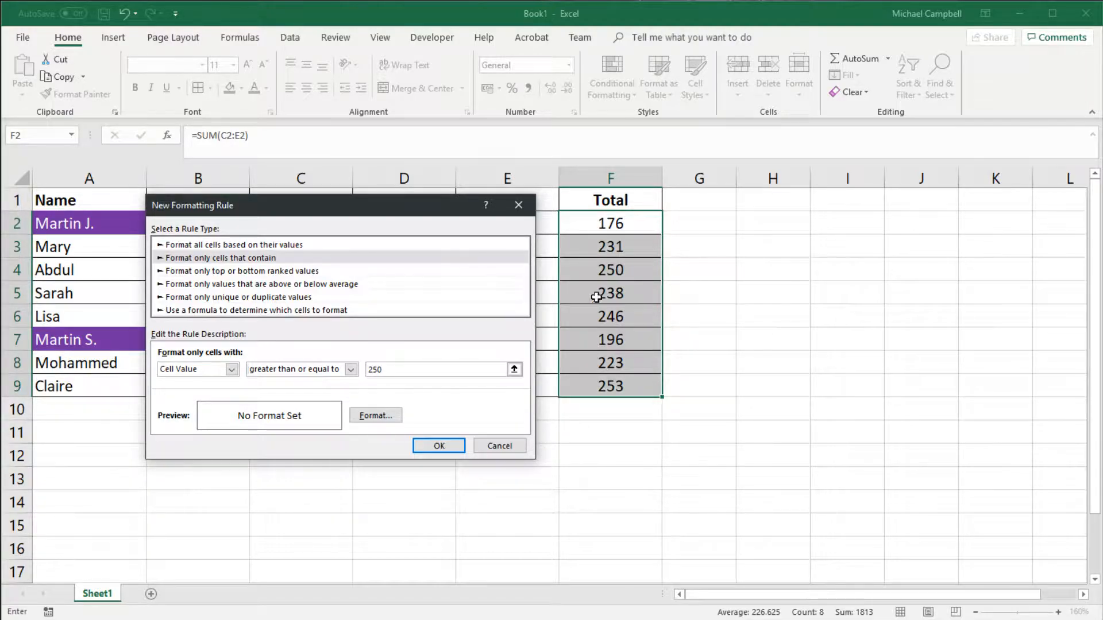
- Give the new rule a solid green background fill and apply it to the Total cells
left_click(370, 416)
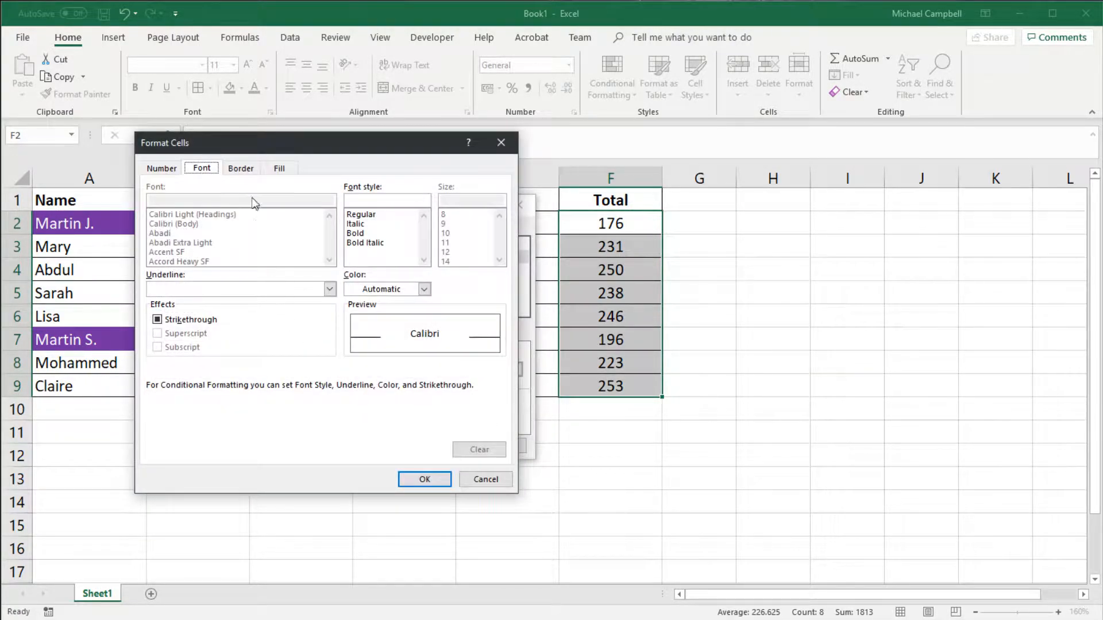
left_click(279, 168)
left_click(225, 311)
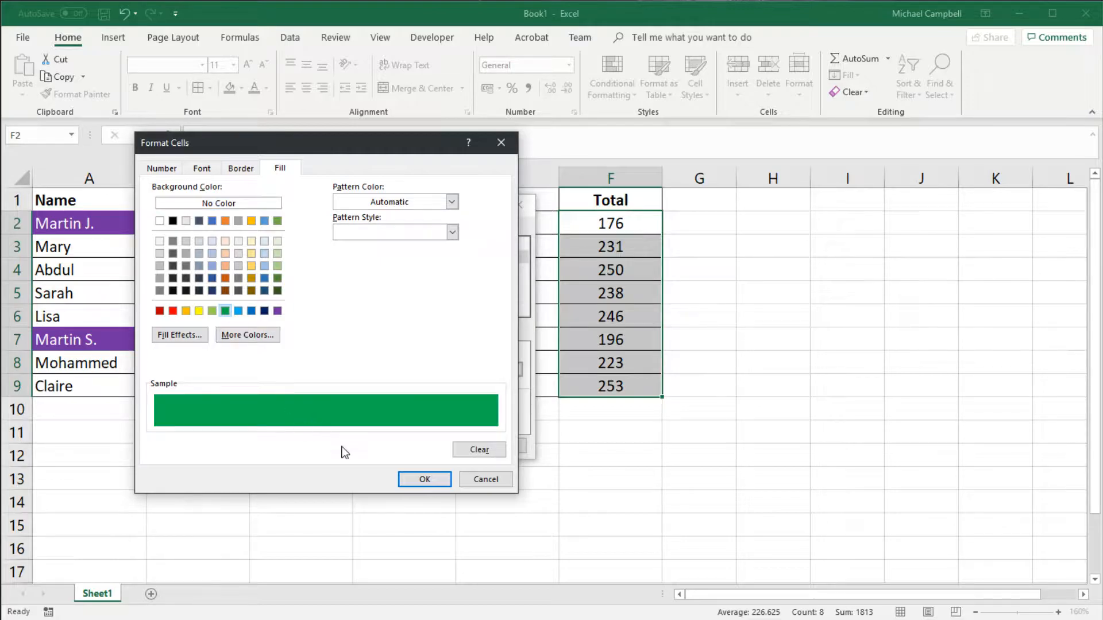
left_click(425, 479)
left_click(442, 447)
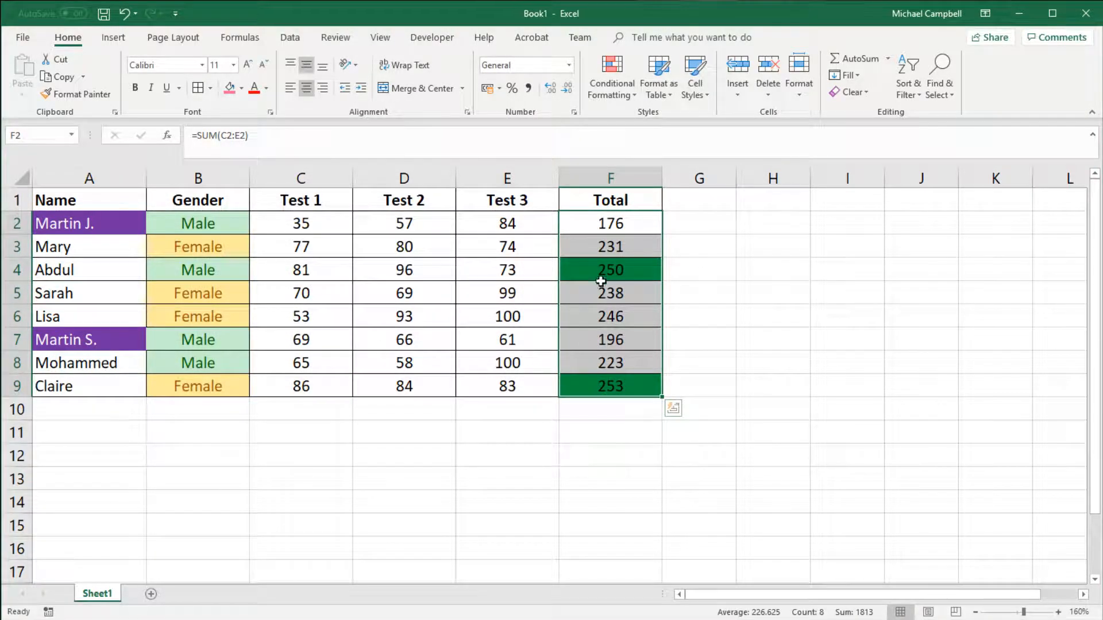
- Change the Test 3 score in cell E3 to 99
left_click(607, 252)
left_click(596, 309)
left_click(516, 278)
left_click(508, 247)
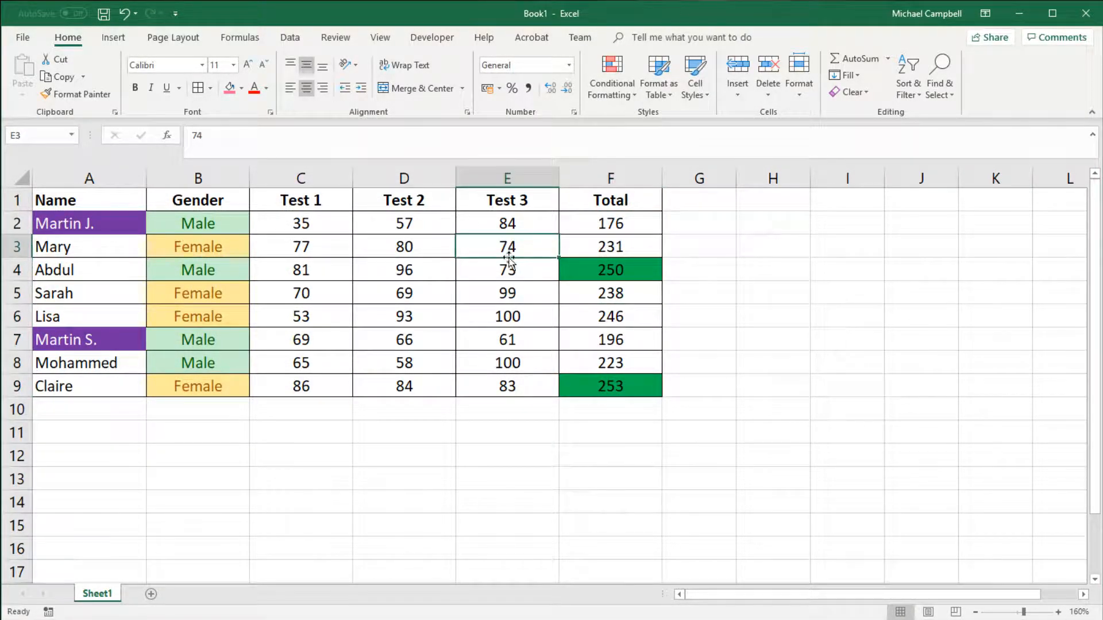
type("99")
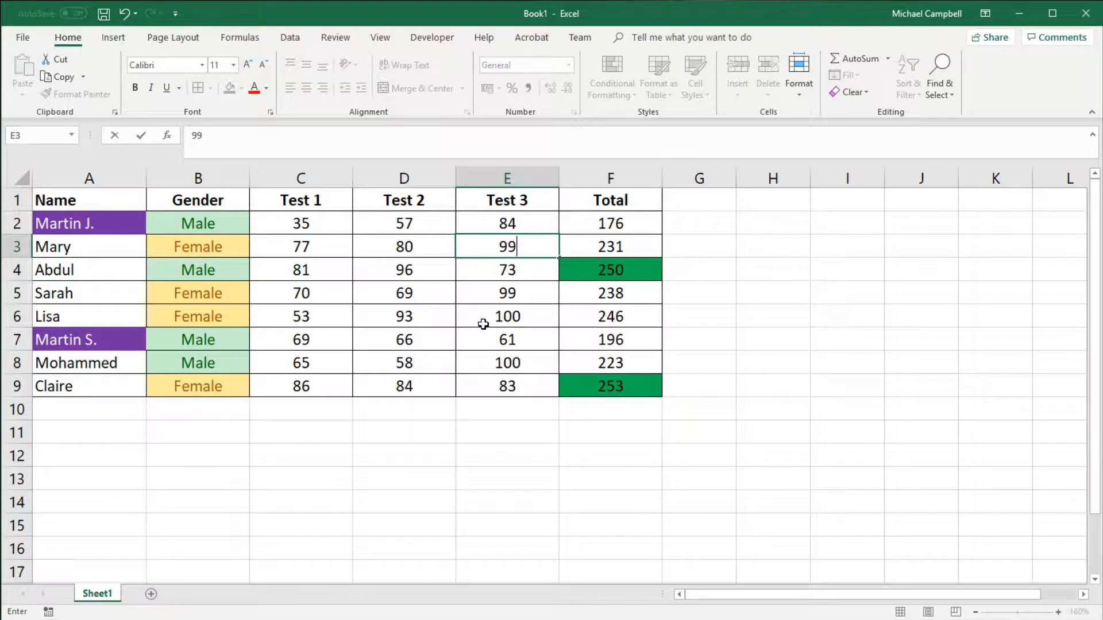
key("Return")
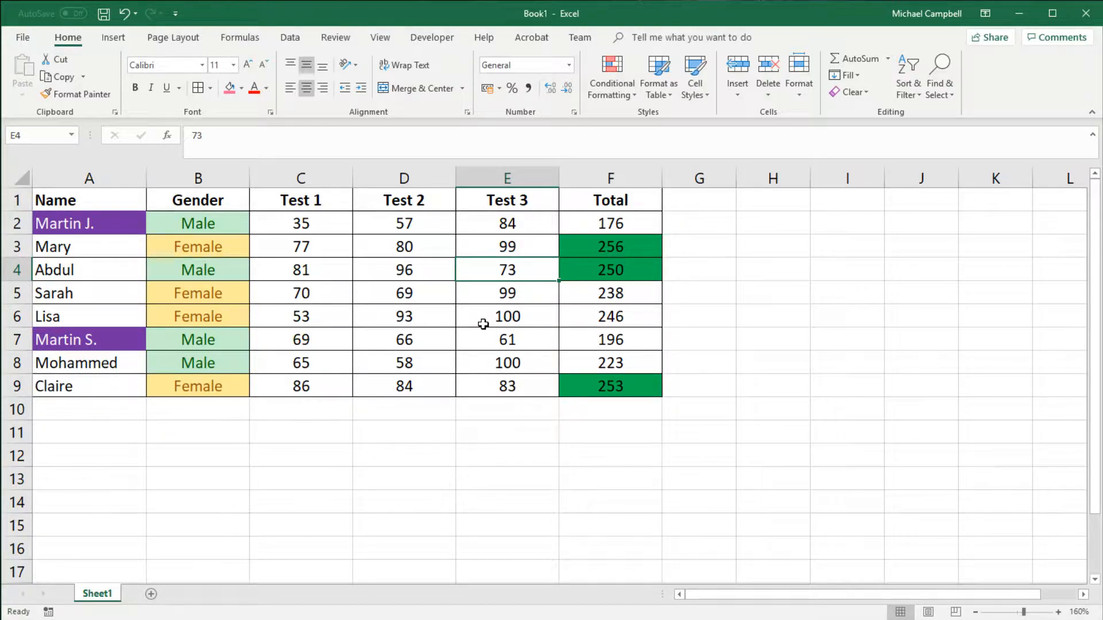
- Apply the four-circle icon set in red, pink, grey and black to the test scores in C2:E9, and deselect the range
left_click_drag(318, 231, 511, 388)
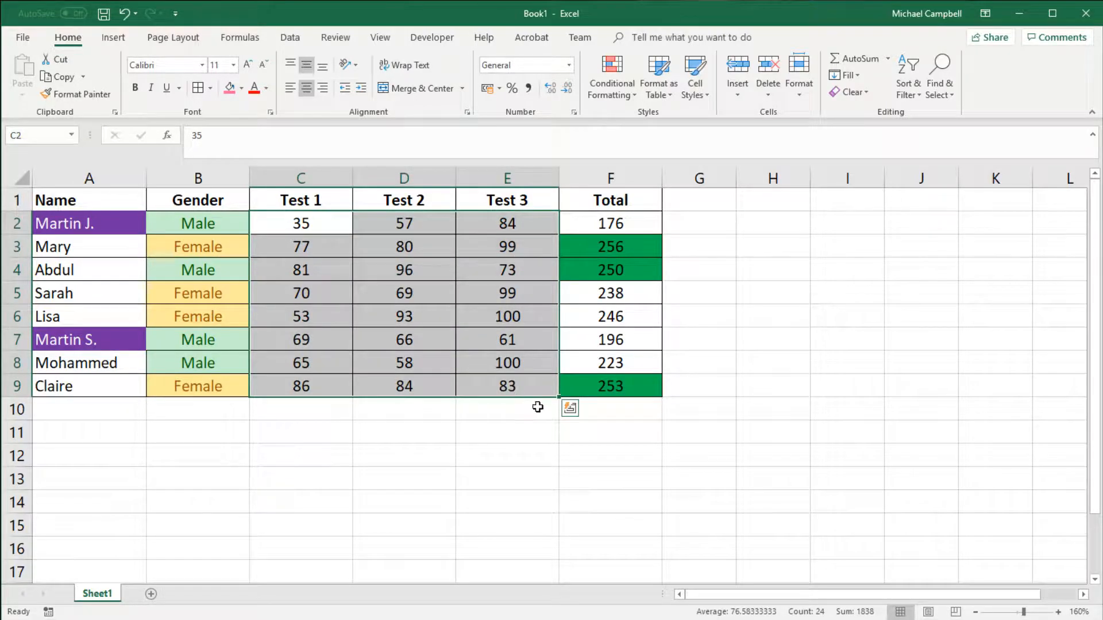
left_click(570, 408)
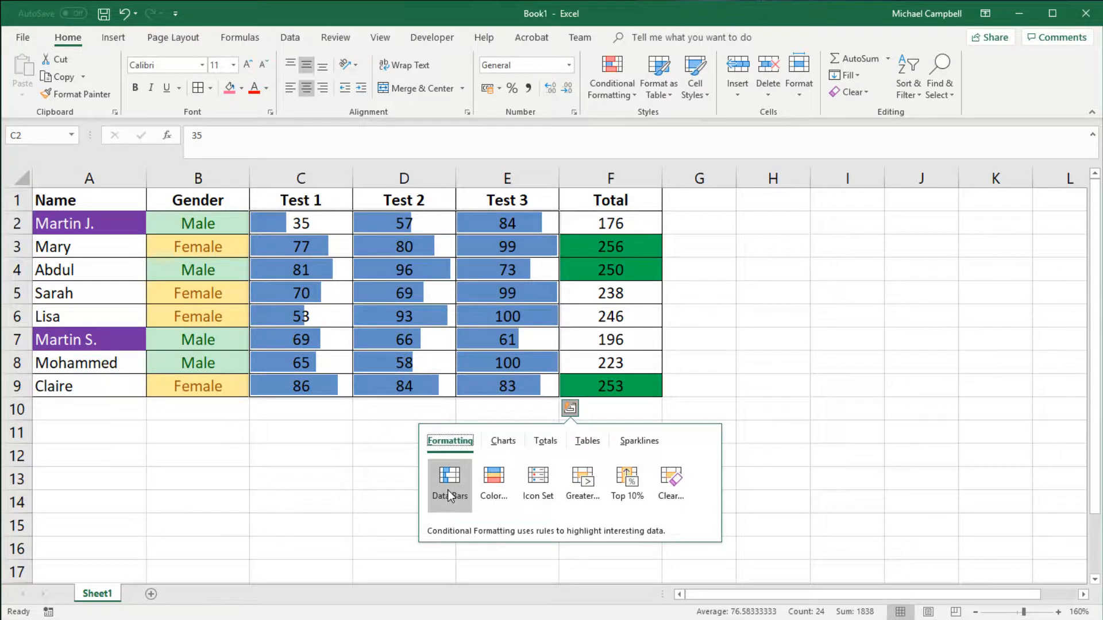
left_click(612, 86)
mouse_move(648, 187)
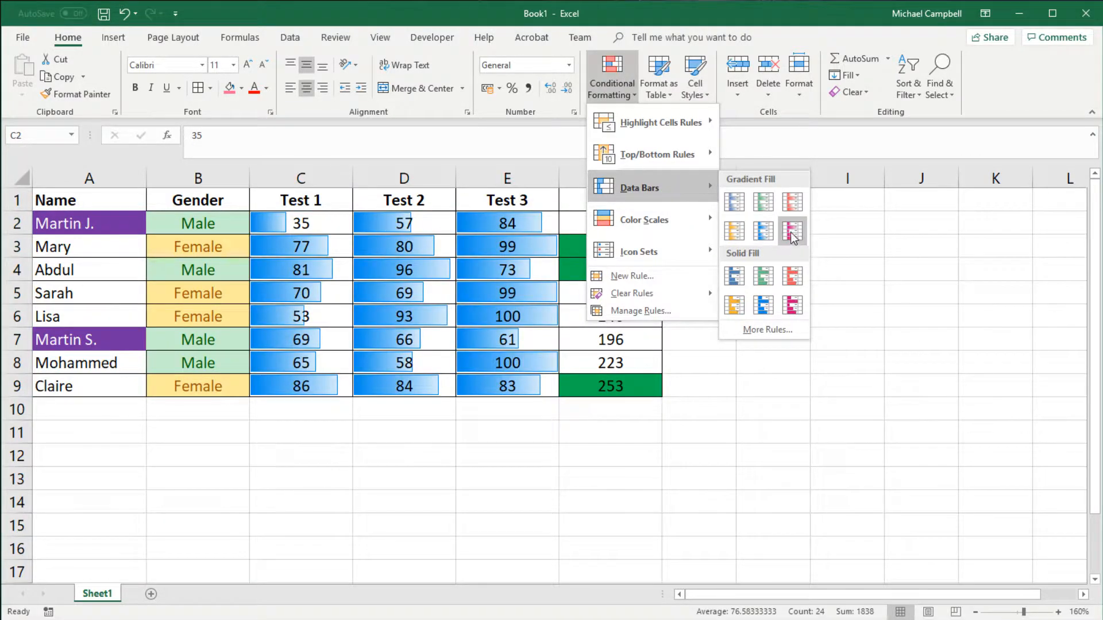
mouse_move(702, 217)
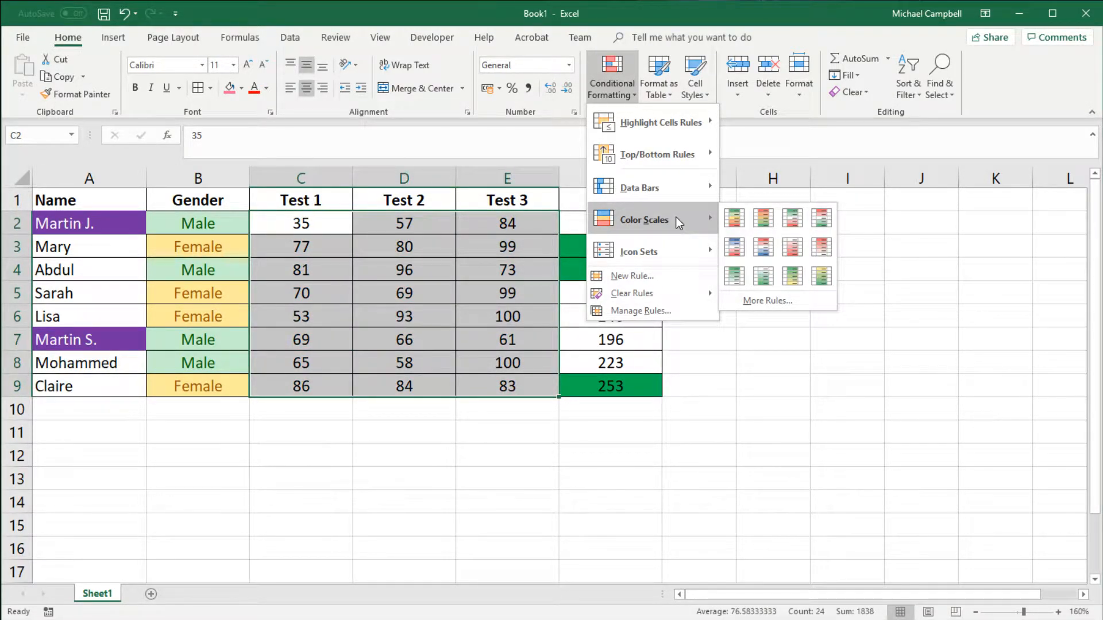
mouse_move(674, 251)
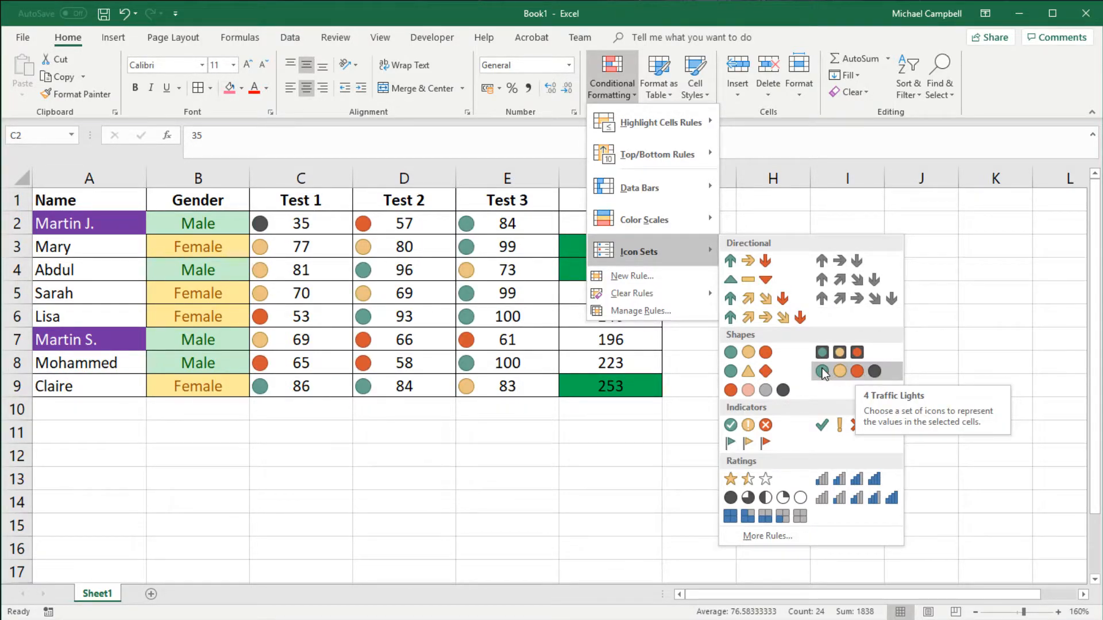
left_click(760, 390)
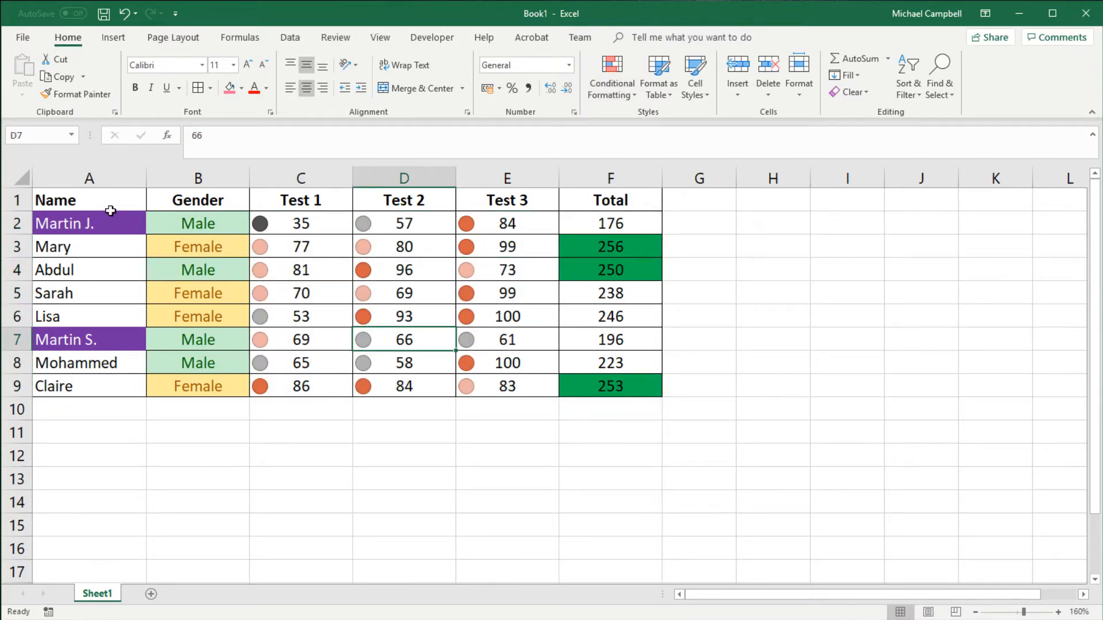
left_click(92, 205)
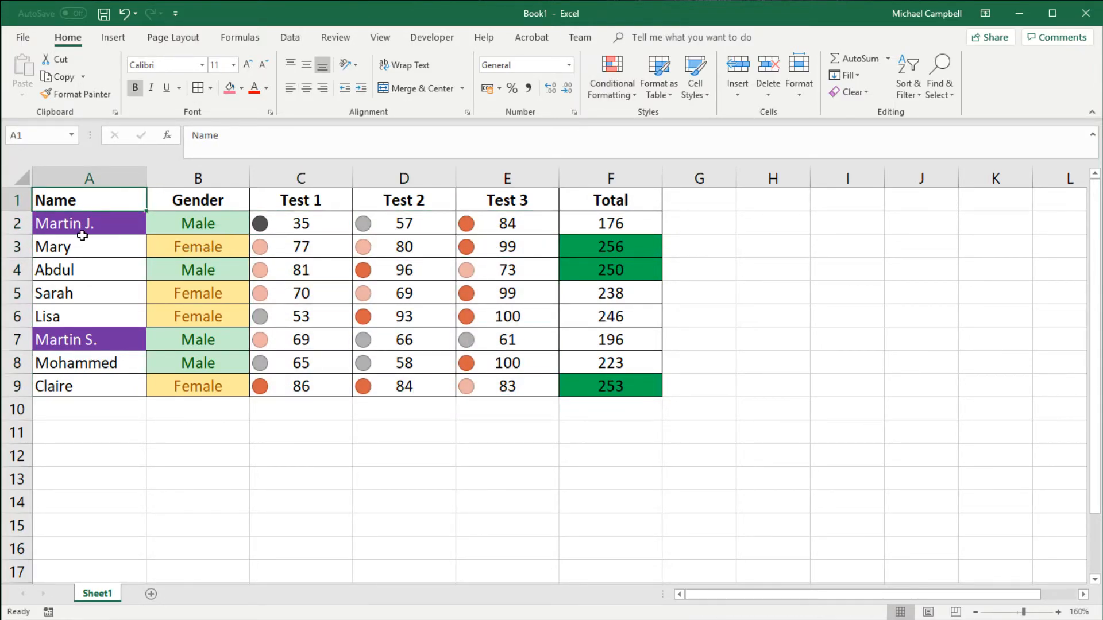